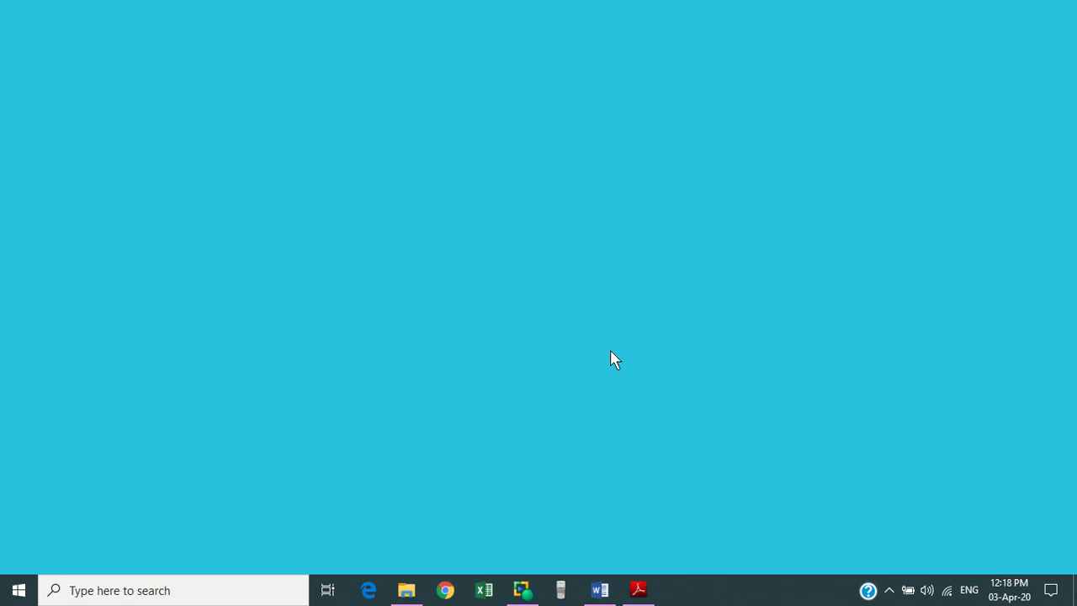
- Restore the resume.doc window in Word from the taskbar, showing page 1 of the Curriculum Vitae
{"action": "left_click", "coordinate": [598, 589]}
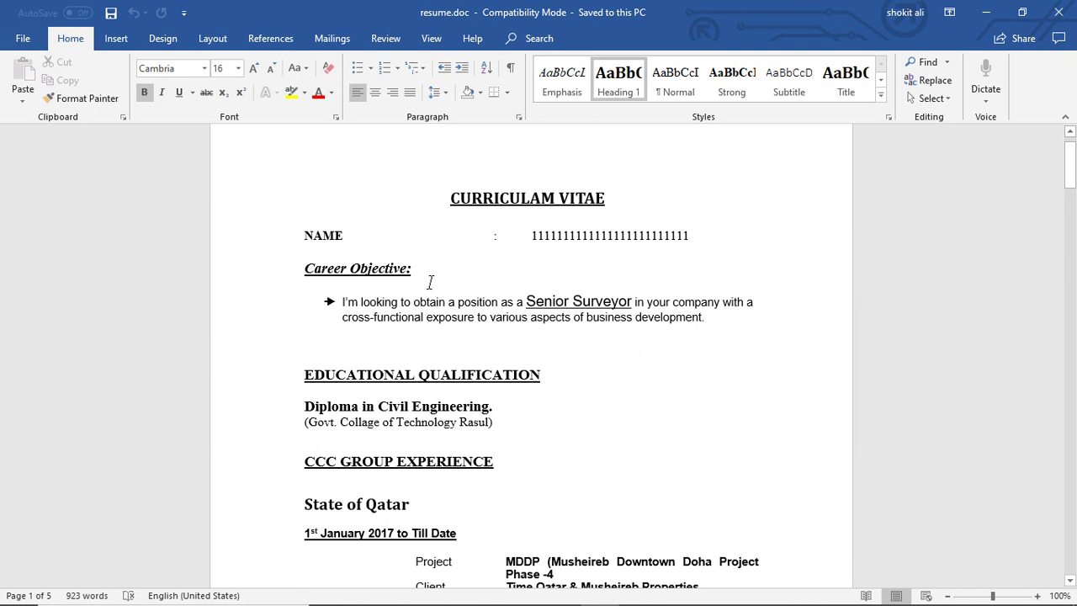
{"action": "scroll", "coordinate": [453, 282], "scroll_direction": "down", "scroll_amount": 1}
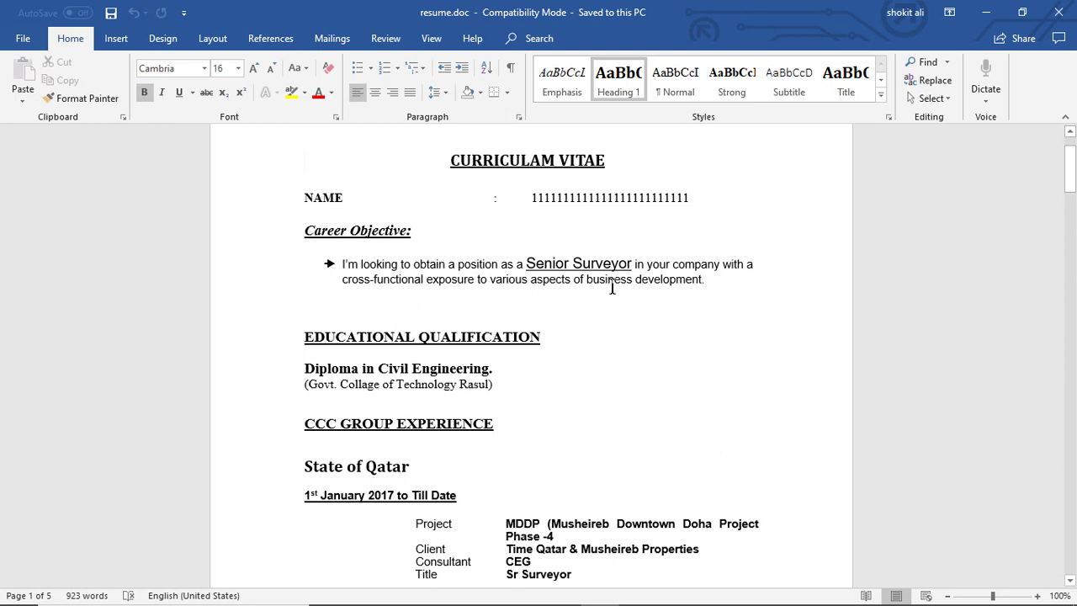
{"action": "scroll", "coordinate": [612, 288], "scroll_direction": "down", "scroll_amount": 2}
{"action": "scroll", "coordinate": [612, 287], "scroll_direction": "down", "scroll_amount": 1}
{"action": "scroll", "coordinate": [612, 287], "scroll_direction": "down", "scroll_amount": 1}
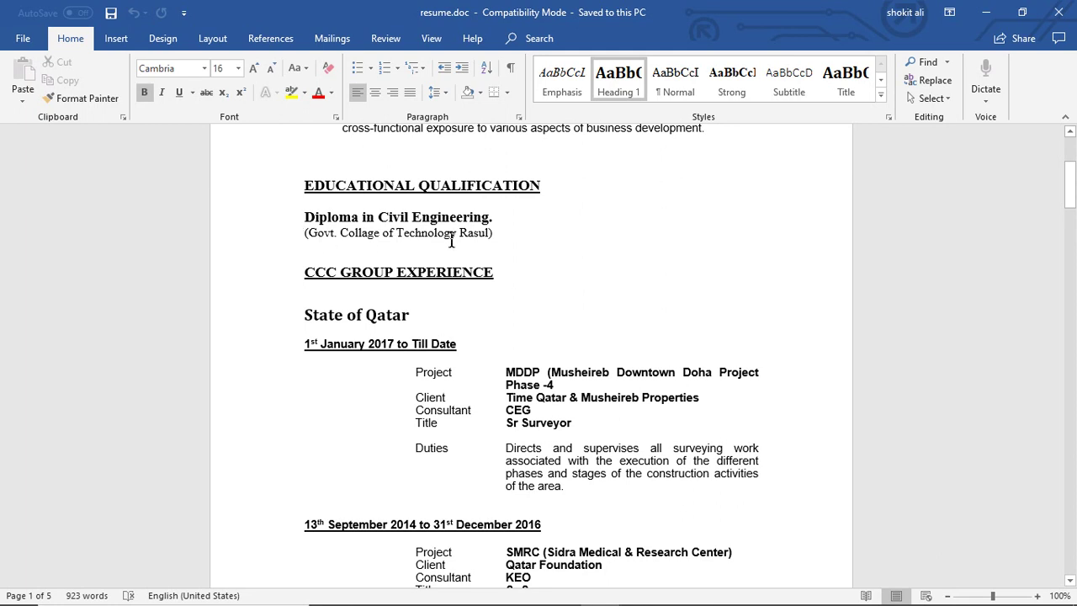
{"action": "scroll", "coordinate": [449, 241], "scroll_direction": "up", "scroll_amount": 1}
{"action": "scroll", "coordinate": [449, 240], "scroll_direction": "down", "scroll_amount": 1}
{"action": "scroll", "coordinate": [331, 241], "scroll_direction": "down", "scroll_amount": 1}
{"action": "scroll", "coordinate": [331, 241], "scroll_direction": "down", "scroll_amount": 1}
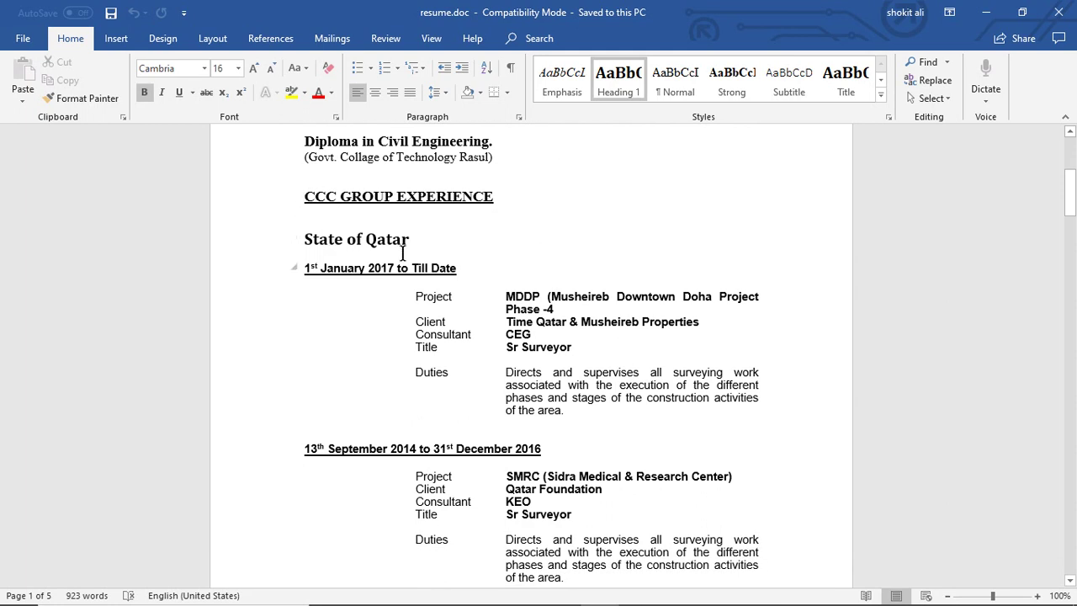
{"action": "scroll", "coordinate": [402, 253], "scroll_direction": "down", "scroll_amount": 2}
{"action": "scroll", "coordinate": [402, 253], "scroll_direction": "down", "scroll_amount": 1}
{"action": "scroll", "coordinate": [402, 253], "scroll_direction": "down", "scroll_amount": 1}
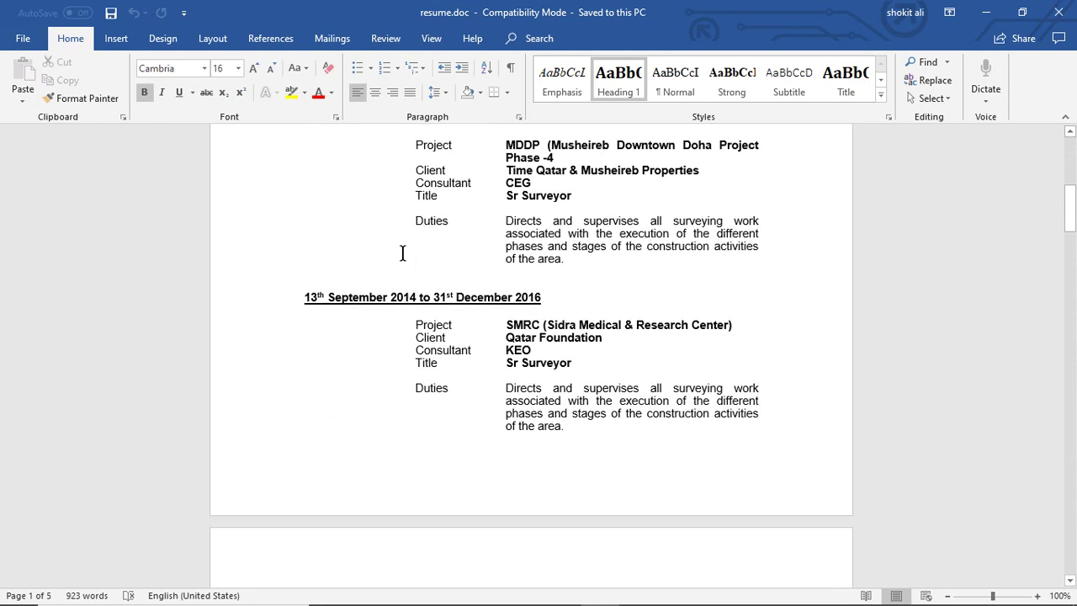
{"action": "scroll", "coordinate": [403, 253], "scroll_direction": "down", "scroll_amount": 1}
{"action": "scroll", "coordinate": [402, 250], "scroll_direction": "down", "scroll_amount": 1}
{"action": "scroll", "coordinate": [454, 227], "scroll_direction": "up", "scroll_amount": 1}
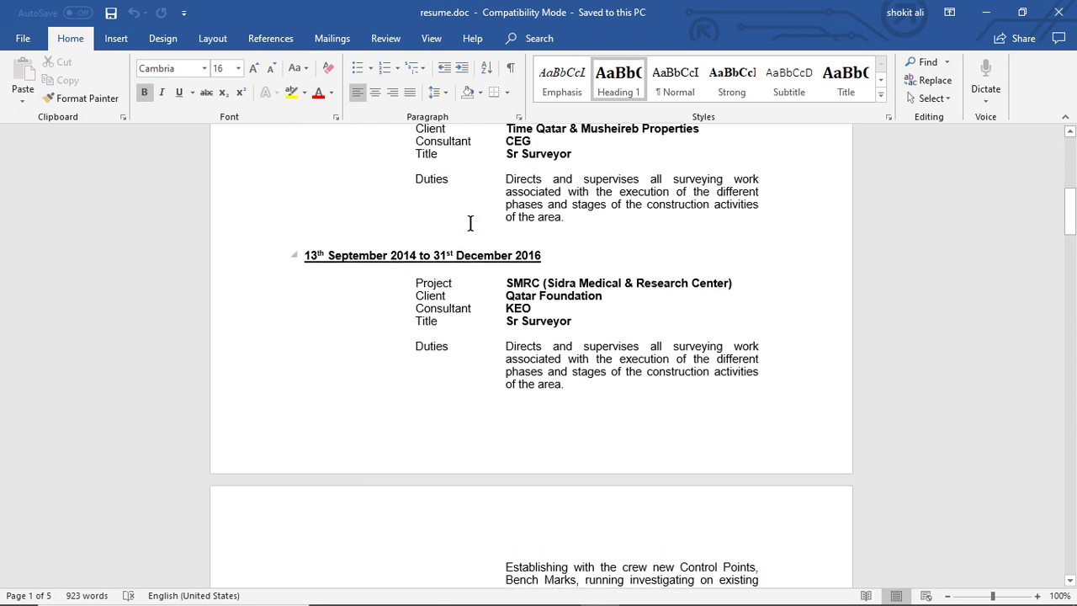
{"action": "scroll", "coordinate": [471, 223], "scroll_direction": "up", "scroll_amount": 1}
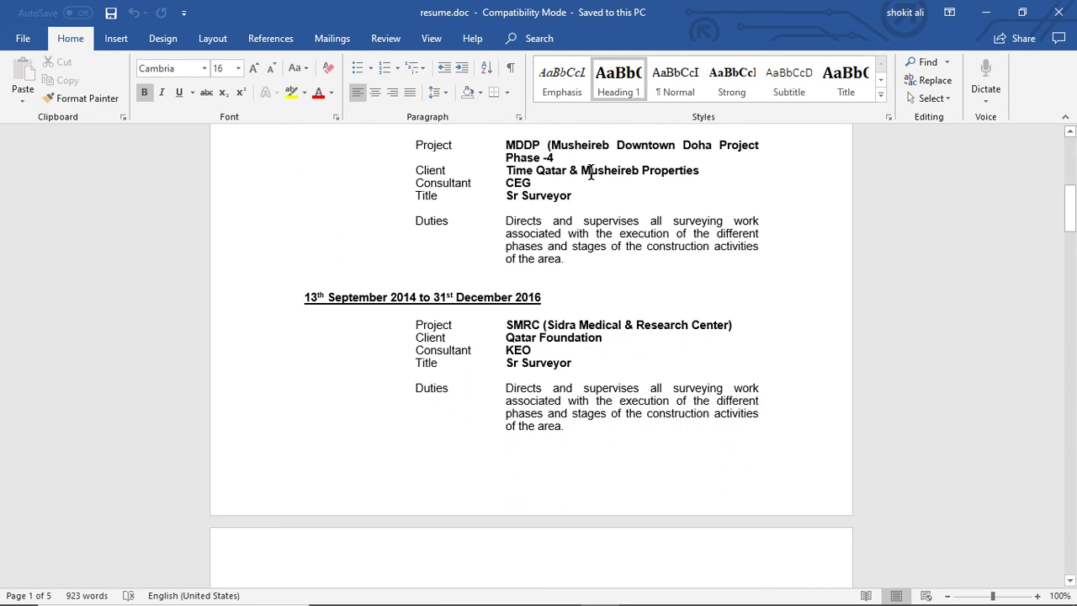
{"action": "scroll", "coordinate": [463, 232], "scroll_direction": "down", "scroll_amount": 1}
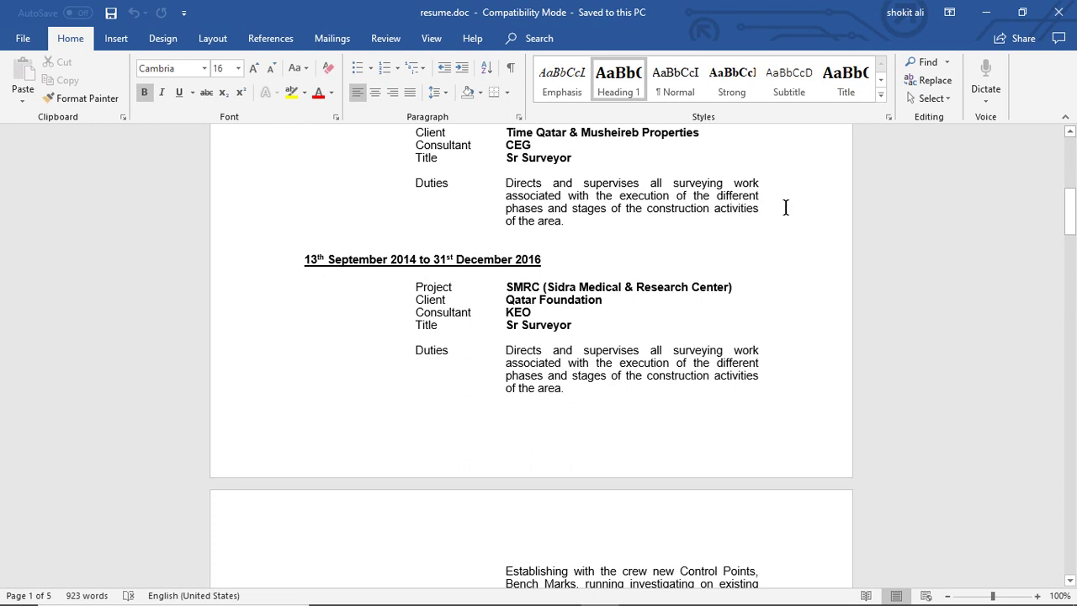
{"action": "mouse_move", "coordinate": [420, 297]}
{"action": "scroll", "coordinate": [500, 251], "scroll_direction": "down", "scroll_amount": 2}
{"action": "scroll", "coordinate": [510, 242], "scroll_direction": "up", "scroll_amount": 1}
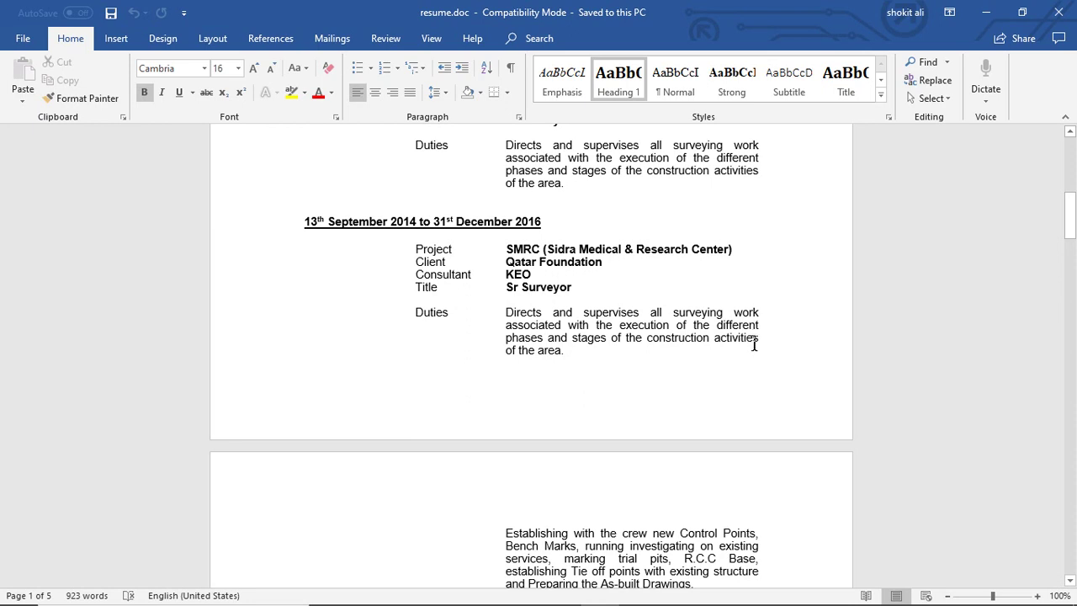
{"action": "scroll", "coordinate": [572, 316], "scroll_direction": "down", "scroll_amount": 3}
{"action": "scroll", "coordinate": [574, 302], "scroll_direction": "down", "scroll_amount": 4}
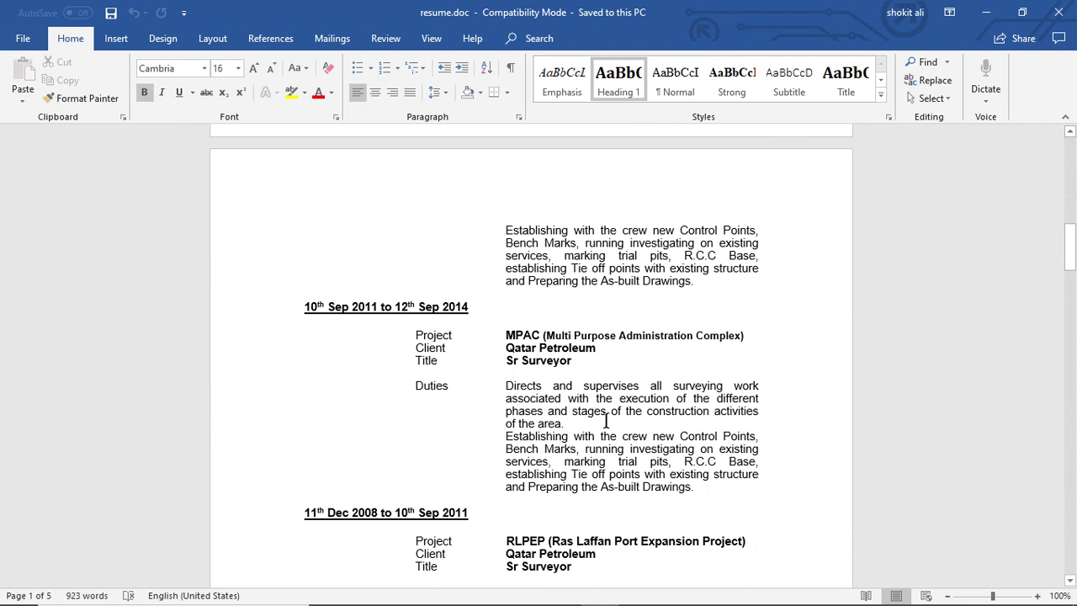
{"action": "scroll", "coordinate": [604, 421], "scroll_direction": "up", "scroll_amount": 2}
{"action": "scroll", "coordinate": [604, 420], "scroll_direction": "up", "scroll_amount": 4}
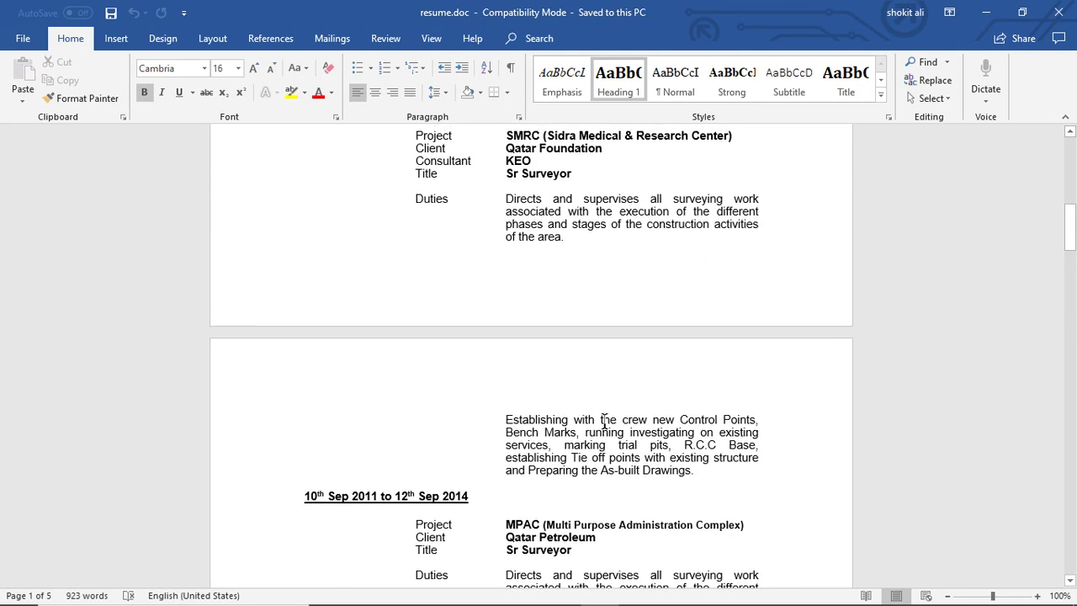
{"action": "scroll", "coordinate": [604, 421], "scroll_direction": "up", "scroll_amount": 5}
{"action": "scroll", "coordinate": [604, 421], "scroll_direction": "up", "scroll_amount": 3}
{"action": "scroll", "coordinate": [604, 421], "scroll_direction": "up", "scroll_amount": 1}
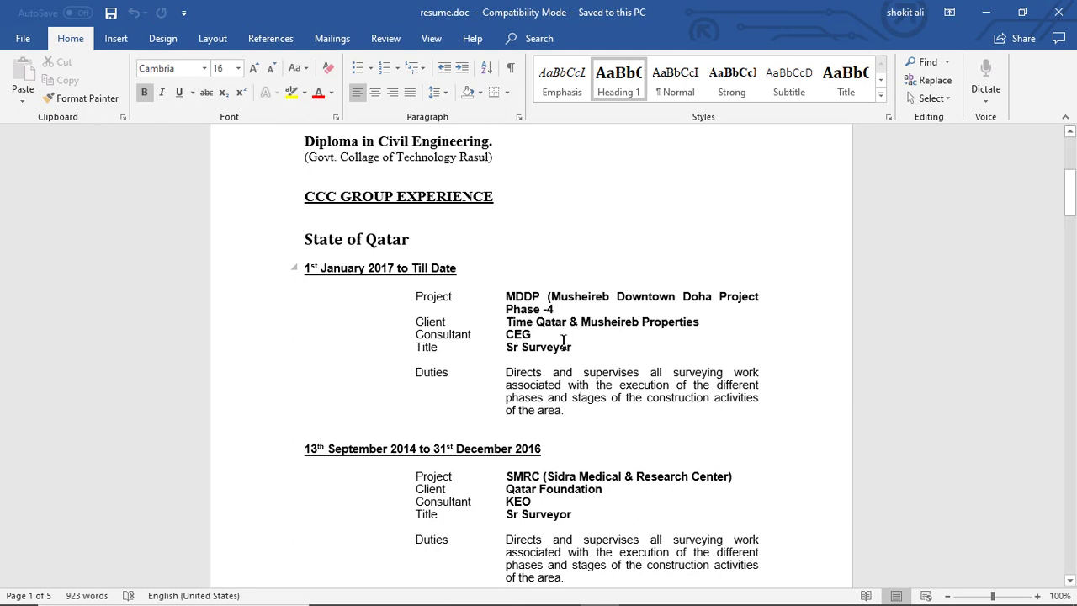
{"action": "scroll", "coordinate": [588, 342], "scroll_direction": "up", "scroll_amount": 4}
{"action": "scroll", "coordinate": [587, 342], "scroll_direction": "down", "scroll_amount": 5}
{"action": "scroll", "coordinate": [589, 344], "scroll_direction": "down", "scroll_amount": 5}
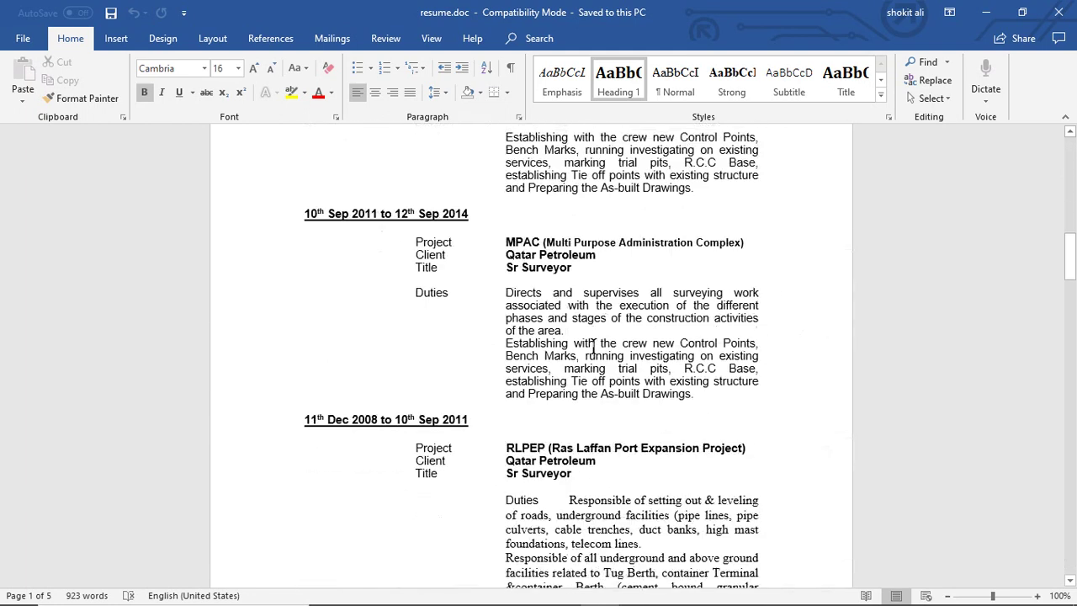
{"action": "scroll", "coordinate": [593, 346], "scroll_direction": "down", "scroll_amount": 5}
{"action": "scroll", "coordinate": [524, 337], "scroll_direction": "up", "scroll_amount": 3}
{"action": "scroll", "coordinate": [517, 238], "scroll_direction": "down", "scroll_amount": 2}
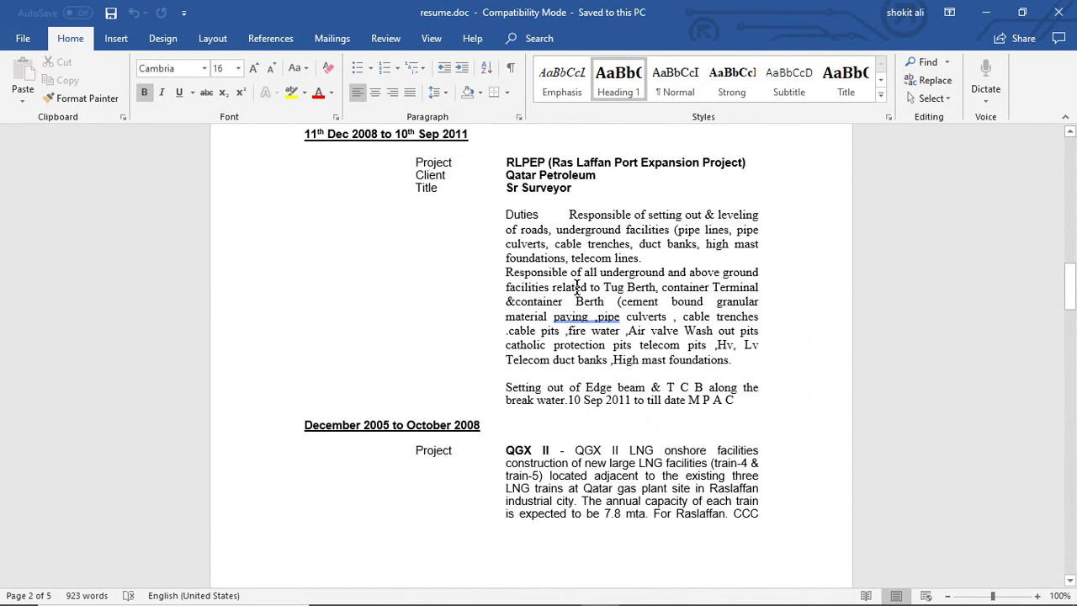
{"action": "mouse_move", "coordinate": [568, 214]}
{"action": "left_mouse_down"}
{"action": "mouse_move", "coordinate": [741, 404]}
{"action": "mouse_move", "coordinate": [751, 326]}
{"action": "left_mouse_up"}
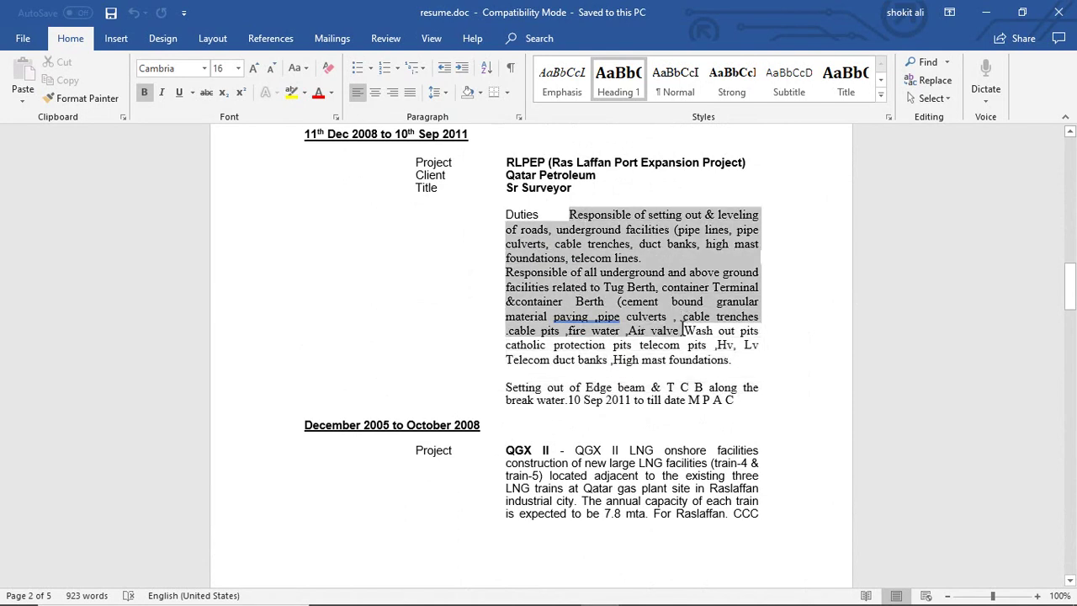
{"action": "left_click", "coordinate": [764, 331]}
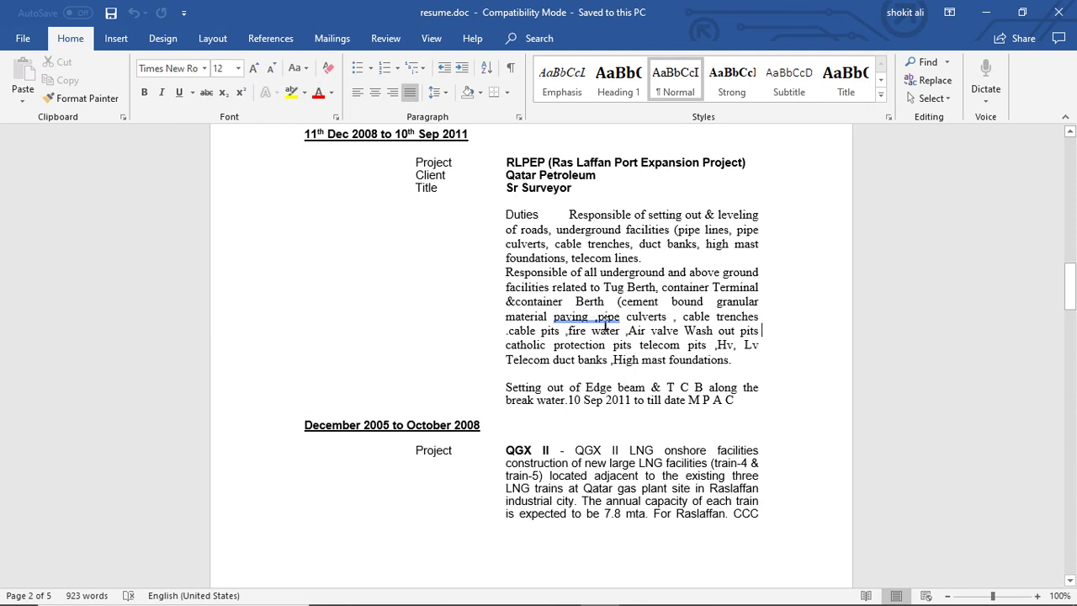
{"action": "scroll", "coordinate": [605, 326], "scroll_direction": "up", "scroll_amount": 5}
{"action": "scroll", "coordinate": [604, 327], "scroll_direction": "up", "scroll_amount": 7}
{"action": "scroll", "coordinate": [604, 326], "scroll_direction": "down", "scroll_amount": 6}
{"action": "scroll", "coordinate": [605, 327], "scroll_direction": "down", "scroll_amount": 6}
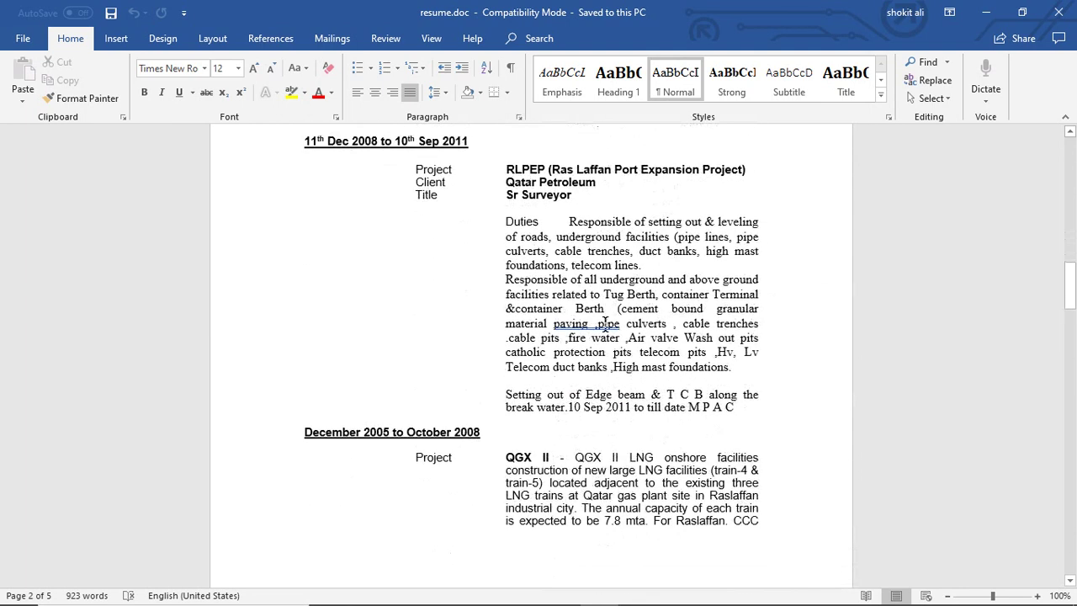
{"action": "scroll", "coordinate": [604, 324], "scroll_direction": "down", "scroll_amount": 3}
{"action": "scroll", "coordinate": [604, 324], "scroll_direction": "up", "scroll_amount": 5}
{"action": "scroll", "coordinate": [605, 324], "scroll_direction": "up", "scroll_amount": 5}
{"action": "scroll", "coordinate": [605, 324], "scroll_direction": "up", "scroll_amount": 8}
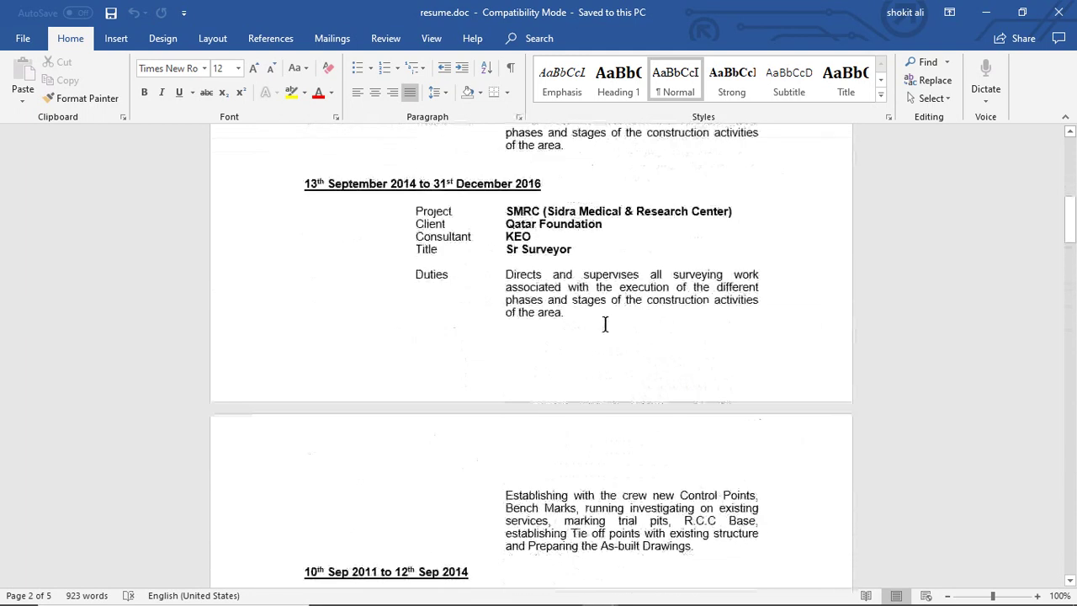
{"action": "scroll", "coordinate": [605, 324], "scroll_direction": "up", "scroll_amount": 5}
{"action": "scroll", "coordinate": [605, 324], "scroll_direction": "up", "scroll_amount": 7}
{"action": "scroll", "coordinate": [605, 324], "scroll_direction": "down", "scroll_amount": 3}
{"action": "scroll", "coordinate": [605, 324], "scroll_direction": "down", "scroll_amount": 4}
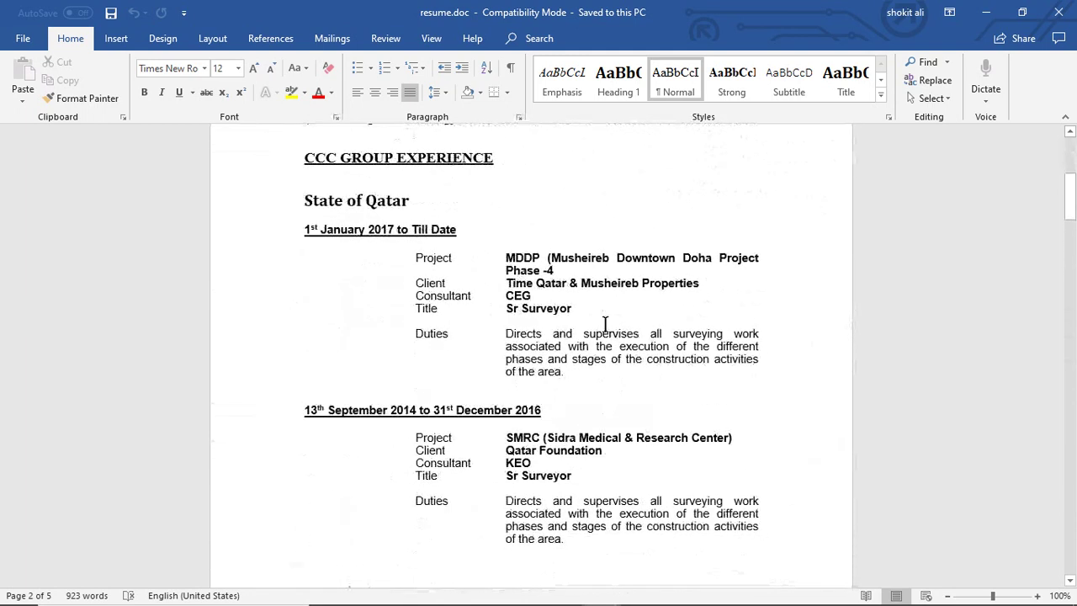
{"action": "scroll", "coordinate": [604, 323], "scroll_direction": "down", "scroll_amount": 4}
{"action": "scroll", "coordinate": [605, 324], "scroll_direction": "down", "scroll_amount": 5}
{"action": "scroll", "coordinate": [605, 324], "scroll_direction": "down", "scroll_amount": 4}
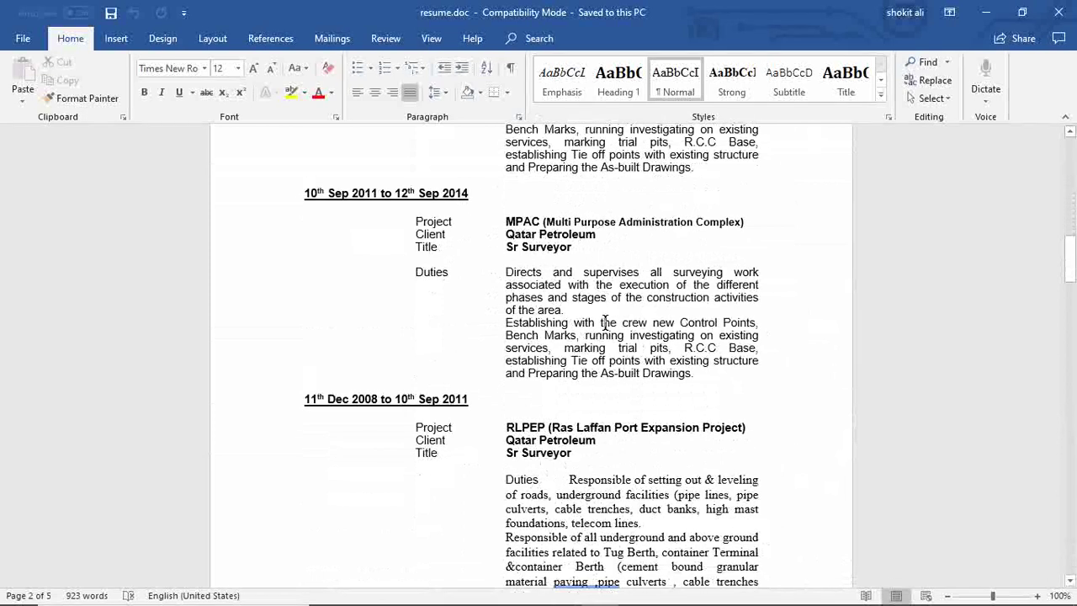
{"action": "scroll", "coordinate": [605, 324], "scroll_direction": "down", "scroll_amount": 3}
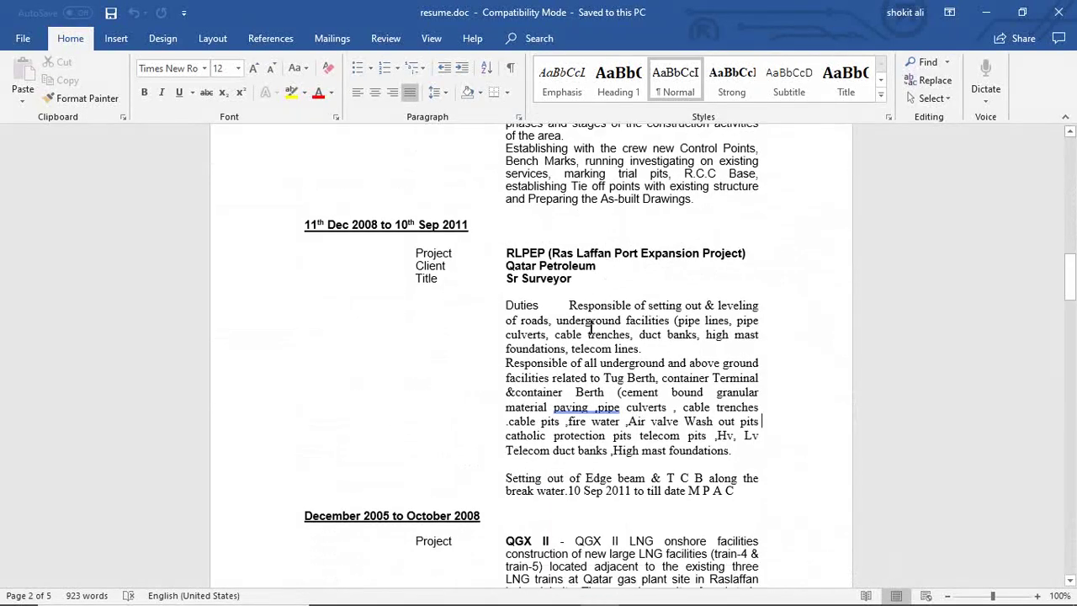
{"action": "scroll", "coordinate": [605, 324], "scroll_direction": "down", "scroll_amount": 8}
{"action": "scroll", "coordinate": [605, 328], "scroll_direction": "down", "scroll_amount": 7}
{"action": "scroll", "coordinate": [605, 340], "scroll_direction": "down", "scroll_amount": 7}
{"action": "scroll", "coordinate": [605, 340], "scroll_direction": "down", "scroll_amount": 10}
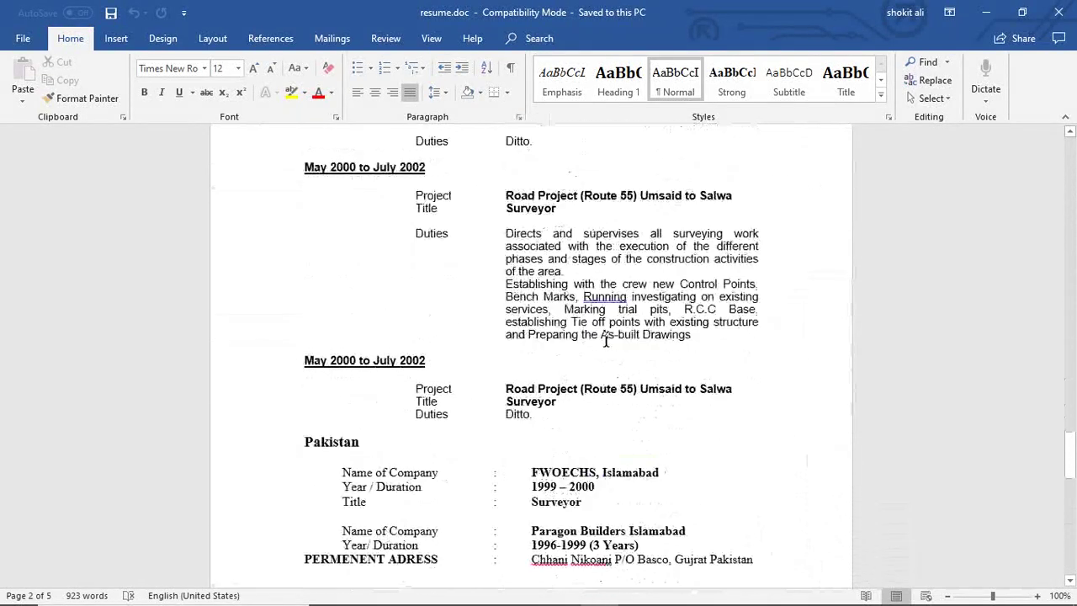
{"action": "scroll", "coordinate": [605, 340], "scroll_direction": "down", "scroll_amount": 10}
{"action": "scroll", "coordinate": [605, 340], "scroll_direction": "down", "scroll_amount": 5}
{"action": "scroll", "coordinate": [605, 340], "scroll_direction": "down", "scroll_amount": 3}
{"action": "scroll", "coordinate": [605, 339], "scroll_direction": "up", "scroll_amount": 10}
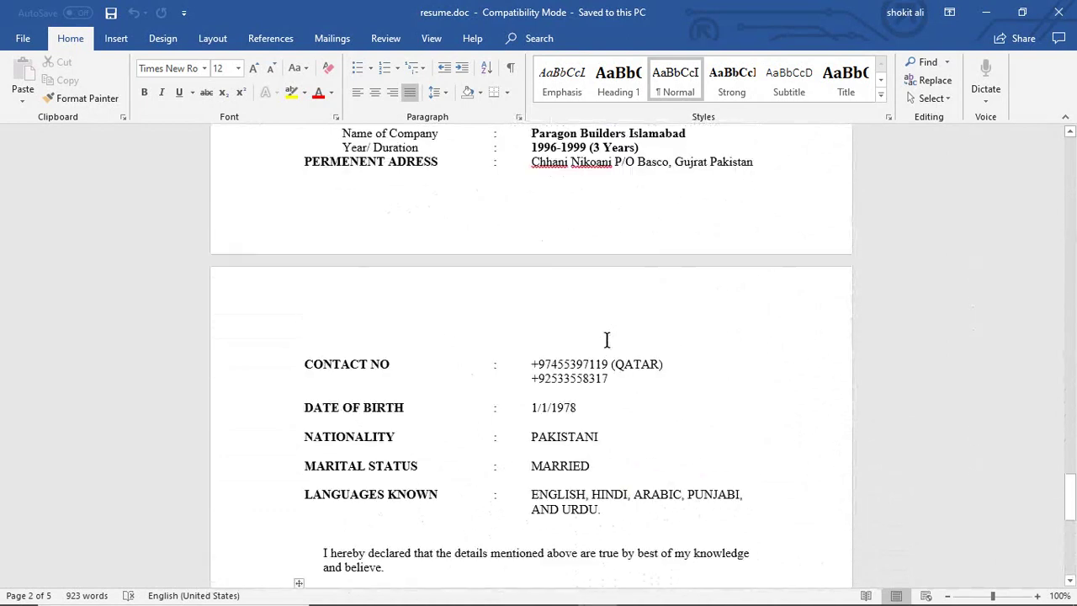
{"action": "scroll", "coordinate": [606, 340], "scroll_direction": "up", "scroll_amount": 10}
{"action": "scroll", "coordinate": [600, 305], "scroll_direction": "up", "scroll_amount": 6}
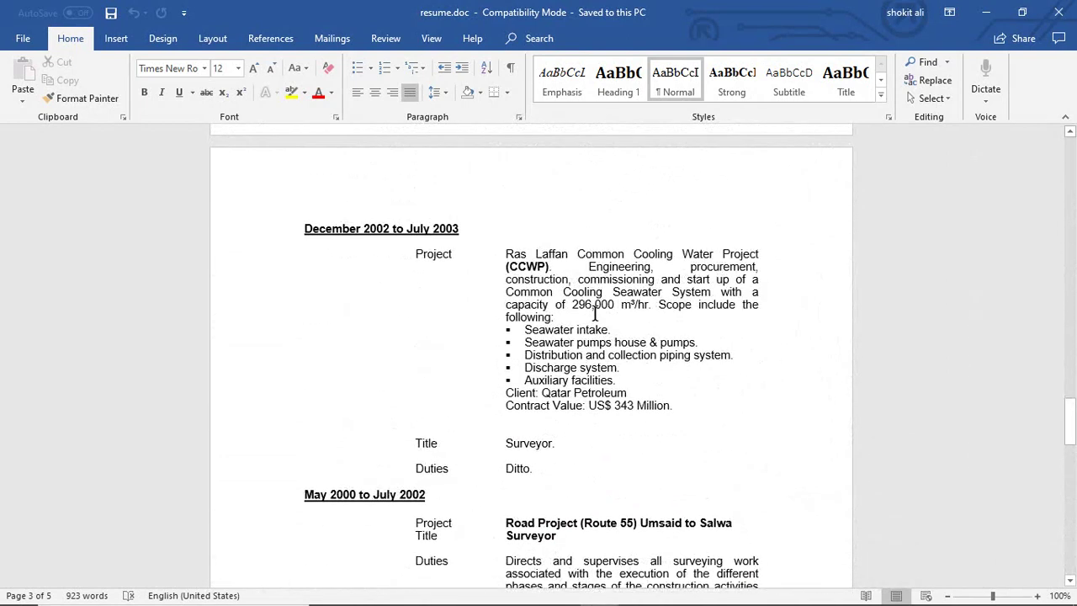
{"action": "scroll", "coordinate": [594, 314], "scroll_direction": "up", "scroll_amount": 6}
{"action": "scroll", "coordinate": [595, 314], "scroll_direction": "up", "scroll_amount": 7}
{"action": "scroll", "coordinate": [595, 311], "scroll_direction": "up", "scroll_amount": 6}
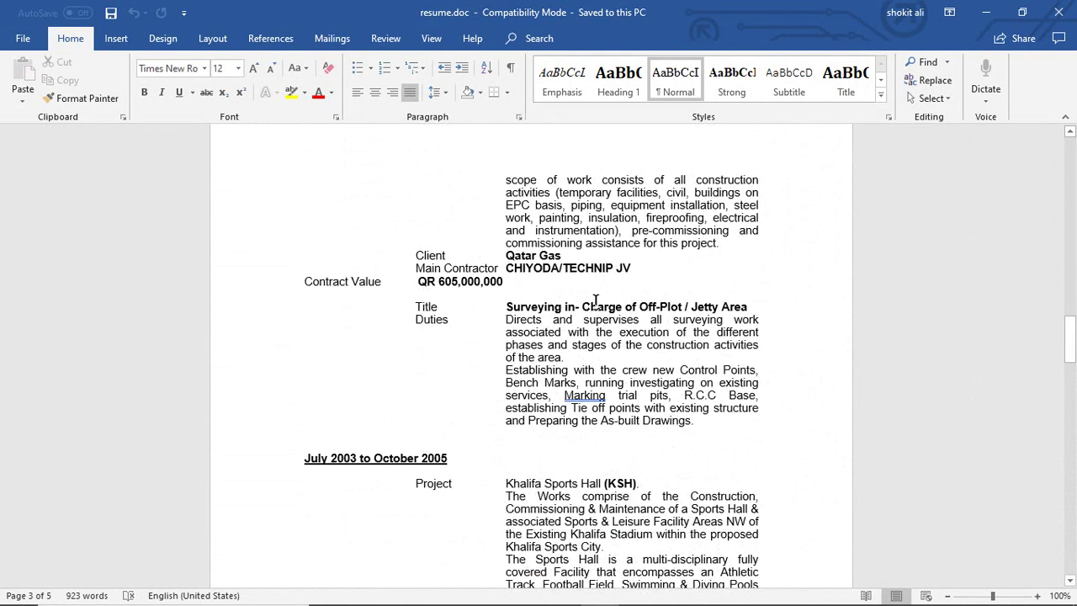
{"action": "scroll", "coordinate": [595, 301], "scroll_direction": "up", "scroll_amount": 3}
{"action": "scroll", "coordinate": [595, 301], "scroll_direction": "up", "scroll_amount": 3}
{"action": "scroll", "coordinate": [595, 300], "scroll_direction": "up", "scroll_amount": 2}
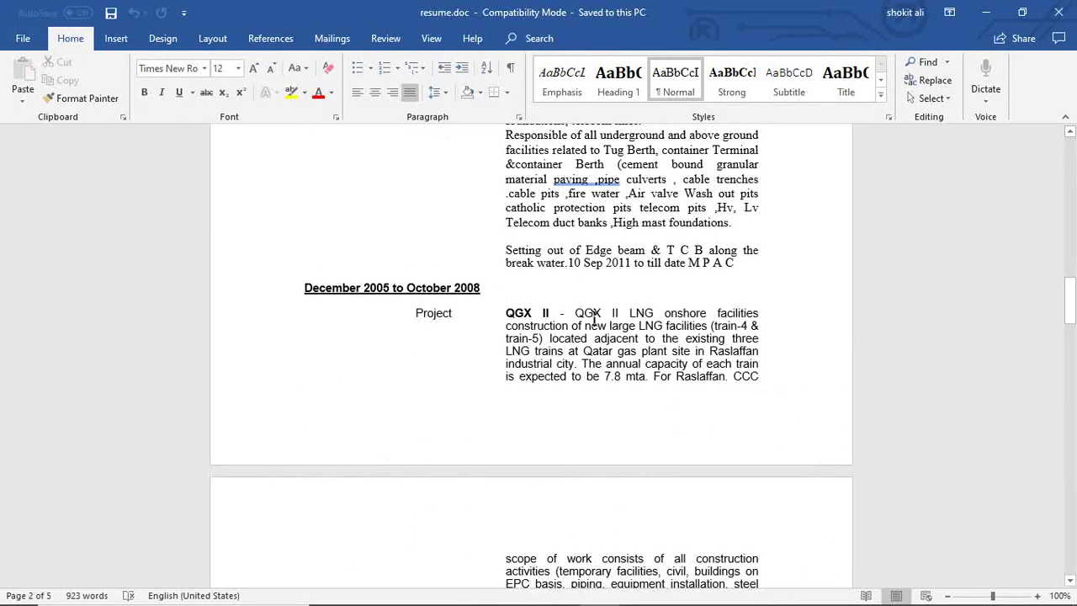
{"action": "scroll", "coordinate": [595, 320], "scroll_direction": "up", "scroll_amount": 2}
{"action": "scroll", "coordinate": [595, 320], "scroll_direction": "up", "scroll_amount": 3}
{"action": "scroll", "coordinate": [594, 319], "scroll_direction": "up", "scroll_amount": 5}
{"action": "scroll", "coordinate": [594, 321], "scroll_direction": "up", "scroll_amount": 5}
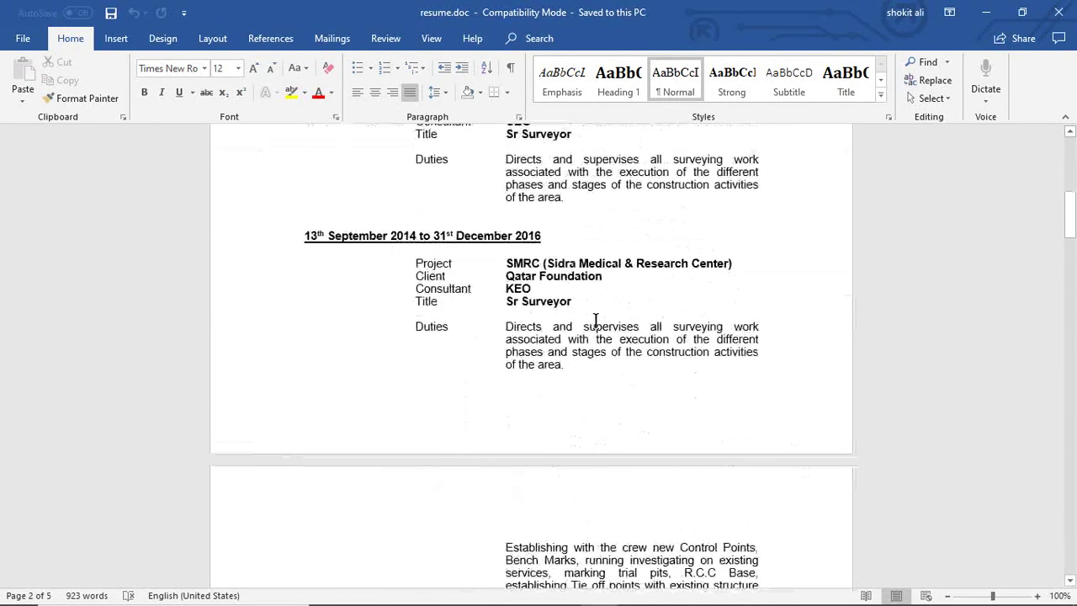
{"action": "scroll", "coordinate": [595, 320], "scroll_direction": "up", "scroll_amount": 6}
{"action": "scroll", "coordinate": [595, 323], "scroll_direction": "up", "scroll_amount": 2}
{"action": "scroll", "coordinate": [595, 324], "scroll_direction": "down", "scroll_amount": 8}
{"action": "scroll", "coordinate": [595, 327], "scroll_direction": "down", "scroll_amount": 3}
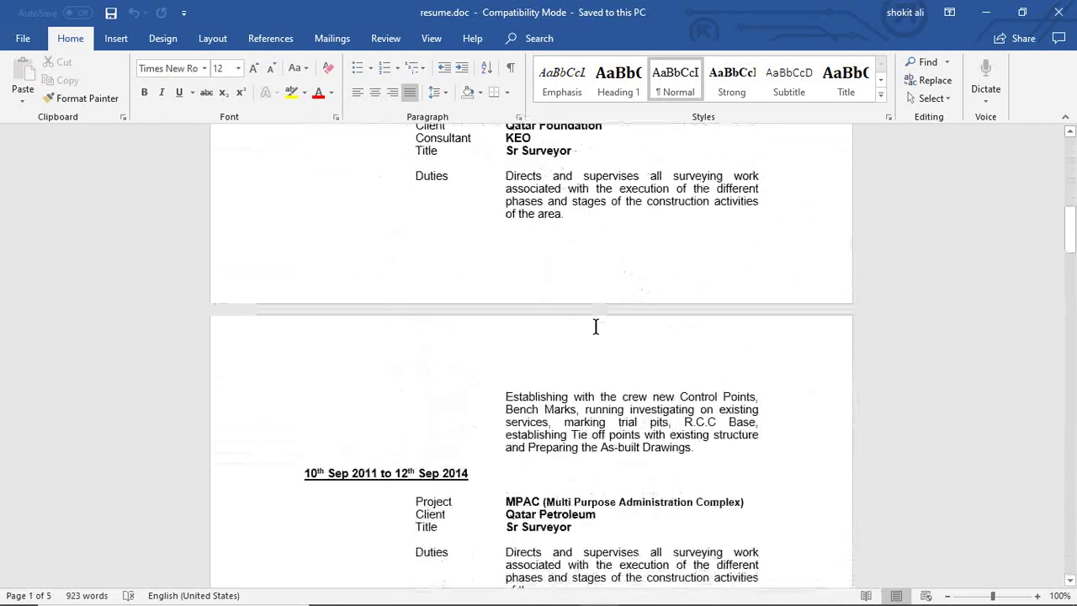
{"action": "scroll", "coordinate": [595, 326], "scroll_direction": "down", "scroll_amount": 5}
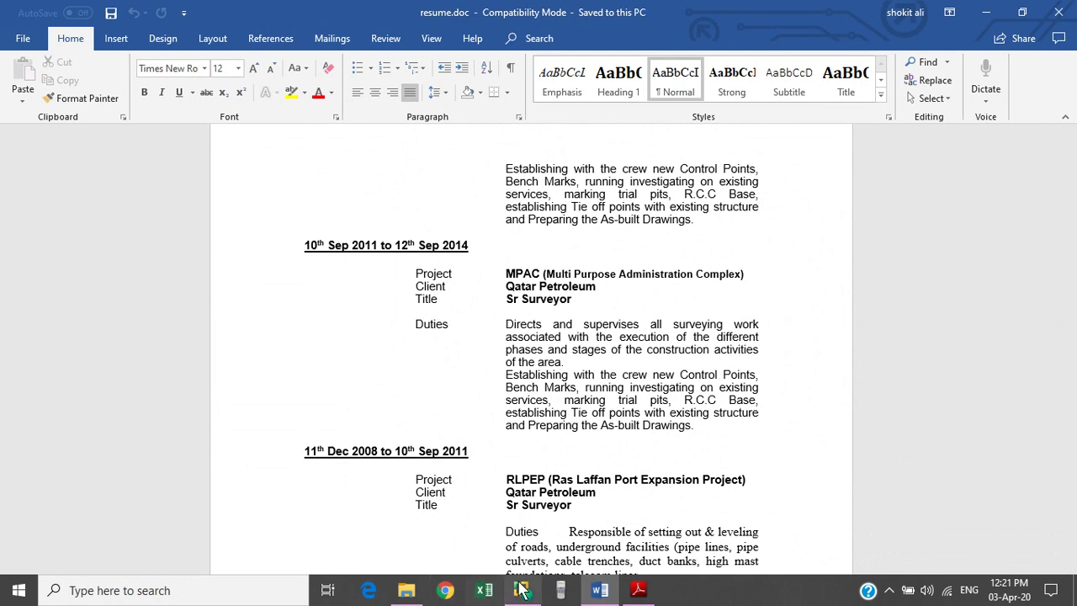
- Switch to the surveyor's resume PDF in Adobe Reader and scroll to its Objective and Experience sections
{"action": "left_click", "coordinate": [637, 590]}
{"action": "scroll", "coordinate": [489, 272], "scroll_direction": "down", "scroll_amount": 3}
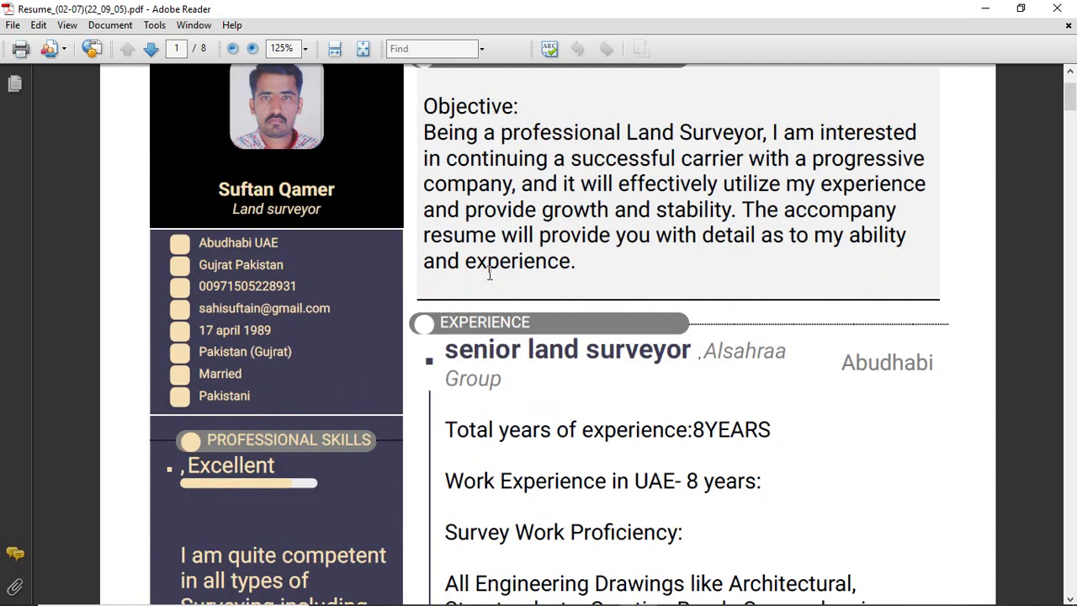
{"action": "scroll", "coordinate": [489, 271], "scroll_direction": "down", "scroll_amount": 1}
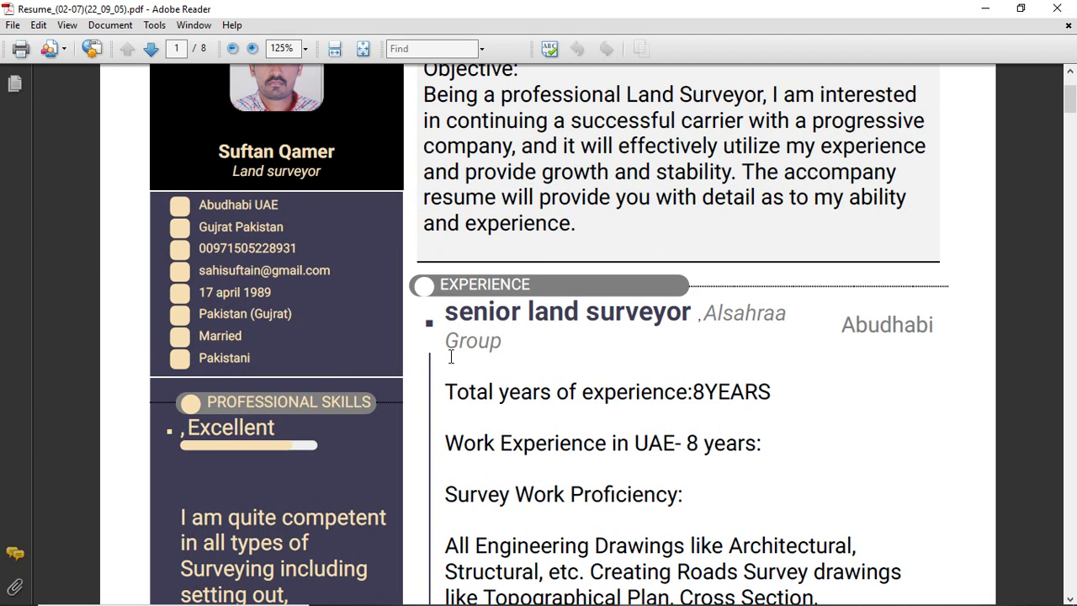
{"action": "scroll", "coordinate": [547, 311], "scroll_direction": "up", "scroll_amount": 1}
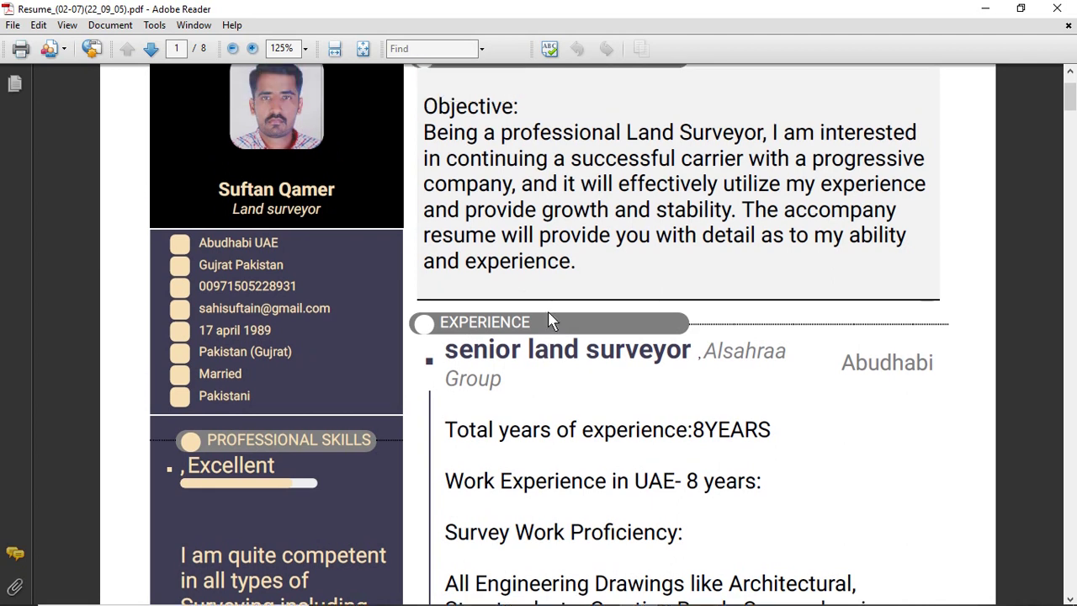
{"action": "scroll", "coordinate": [547, 311], "scroll_direction": "up", "scroll_amount": 2}
{"action": "scroll", "coordinate": [547, 307], "scroll_direction": "down", "scroll_amount": 1}
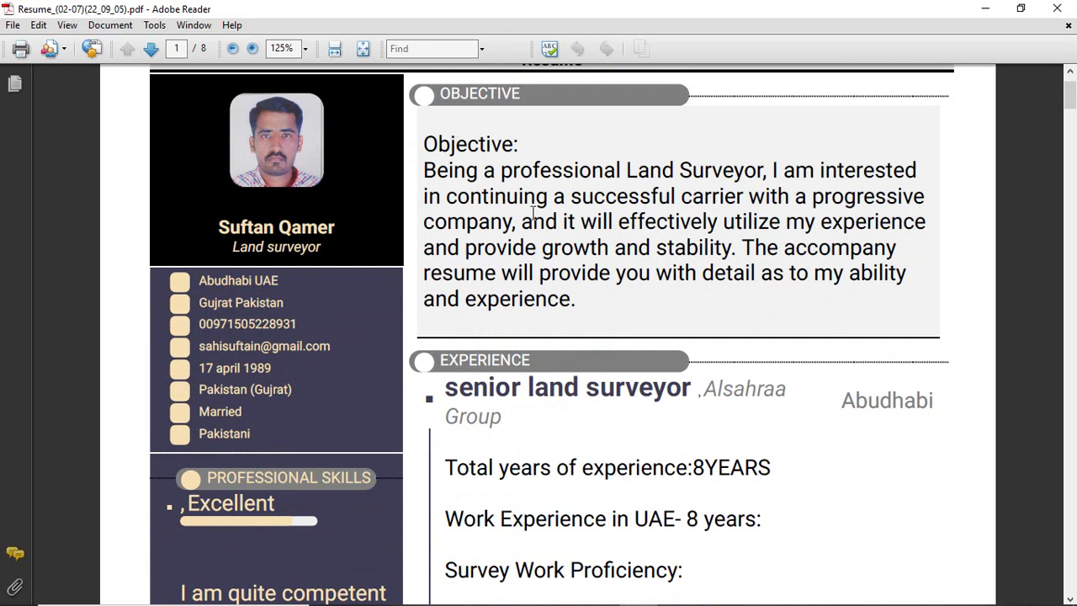
{"action": "scroll", "coordinate": [413, 182], "scroll_direction": "down", "scroll_amount": 1}
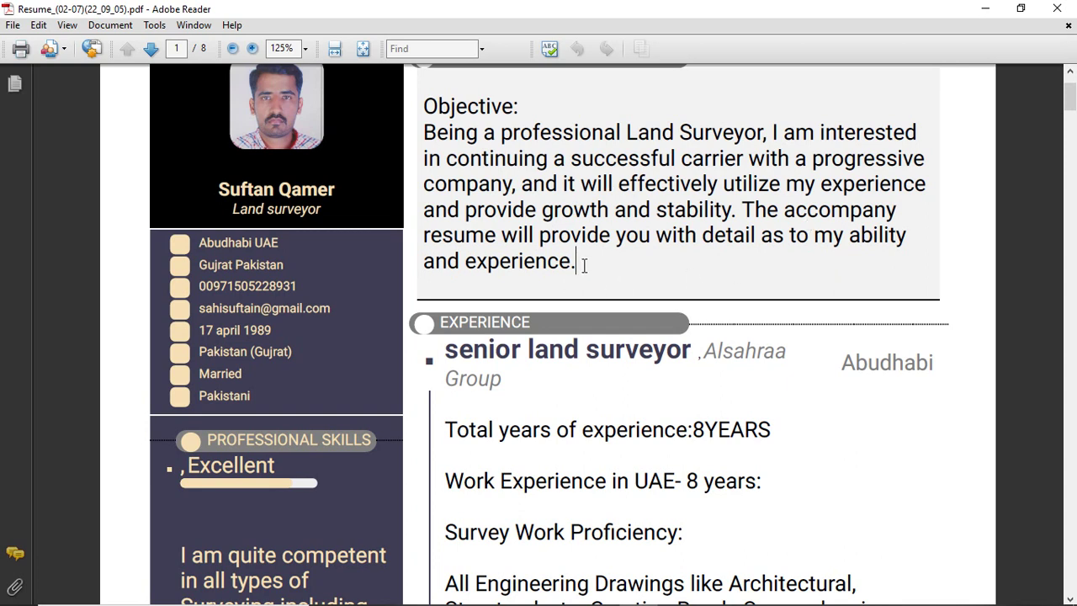
{"action": "left_click_drag", "start_coordinate": [583, 265], "coordinate": [425, 135]}
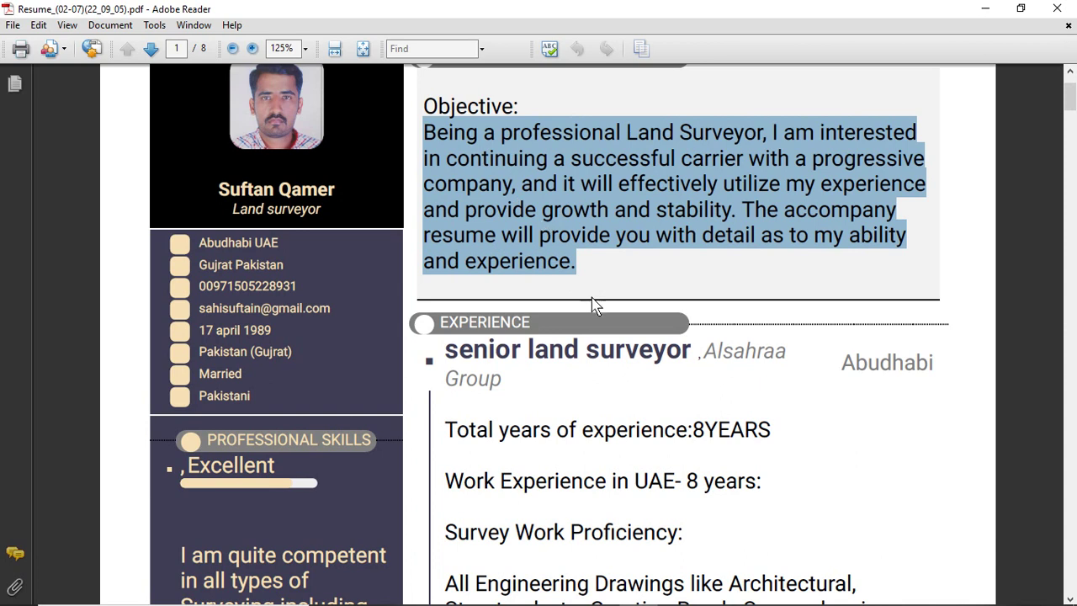
{"action": "left_click_drag", "start_coordinate": [577, 265], "coordinate": [435, 143]}
{"action": "left_click", "coordinate": [579, 267]}
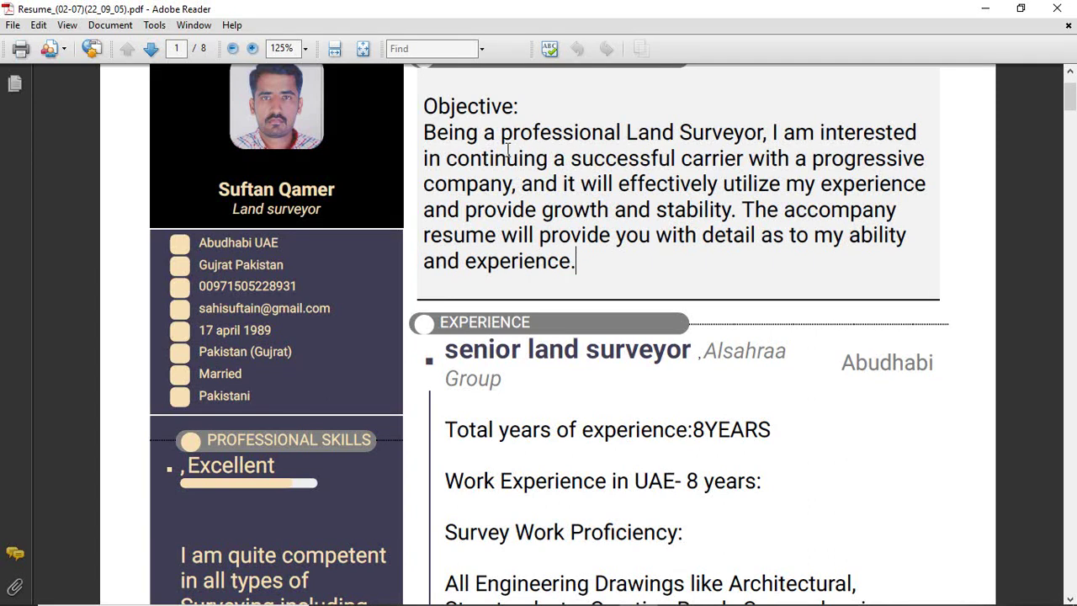
{"action": "scroll", "coordinate": [566, 239], "scroll_direction": "down", "scroll_amount": 1}
{"action": "scroll", "coordinate": [566, 239], "scroll_direction": "down", "scroll_amount": 1}
{"action": "scroll", "coordinate": [567, 240], "scroll_direction": "down", "scroll_amount": 1}
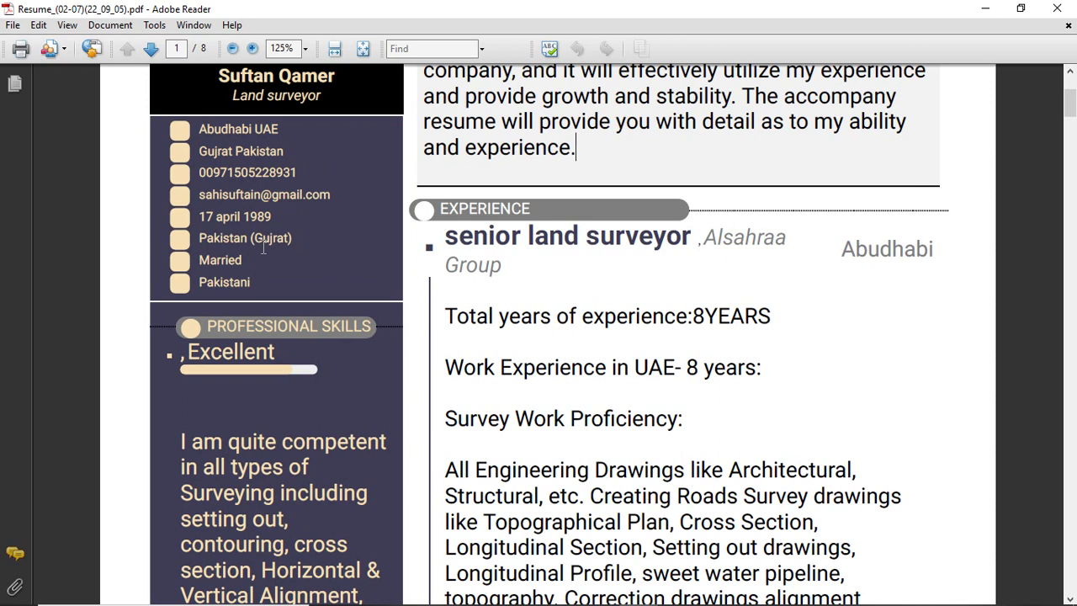
{"action": "scroll", "coordinate": [263, 247], "scroll_direction": "up", "scroll_amount": 1}
{"action": "scroll", "coordinate": [252, 228], "scroll_direction": "up", "scroll_amount": 1}
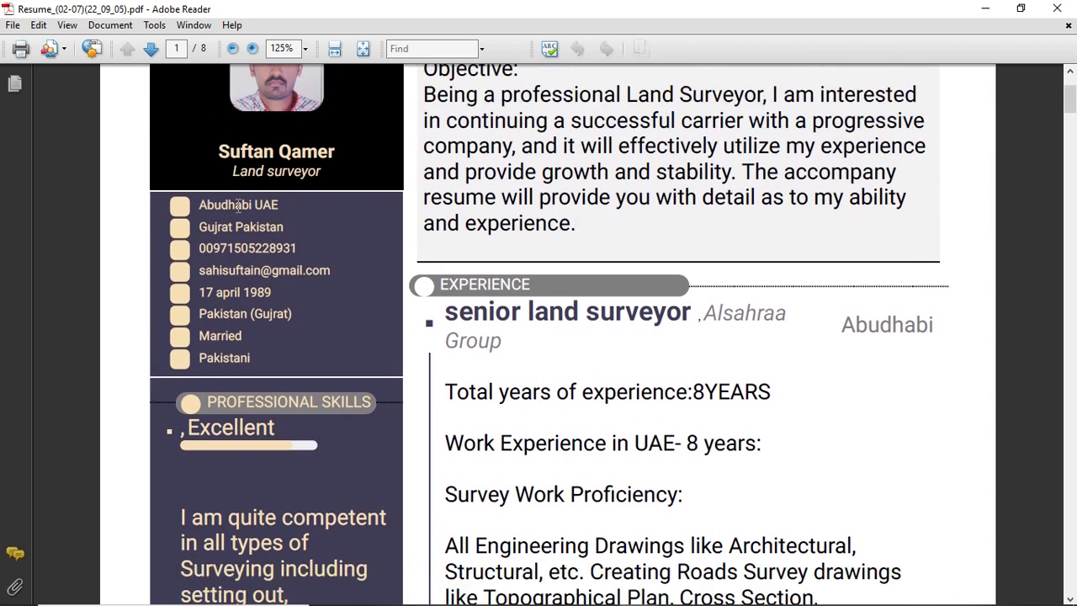
{"action": "scroll", "coordinate": [238, 206], "scroll_direction": "up", "scroll_amount": 1}
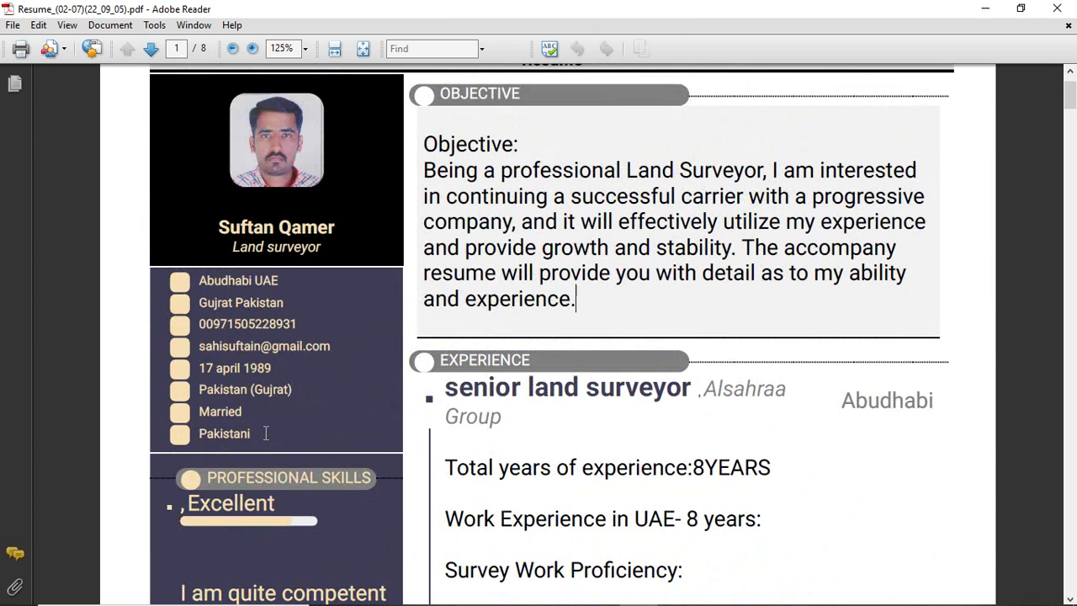
{"action": "scroll", "coordinate": [319, 389], "scroll_direction": "down", "scroll_amount": 2}
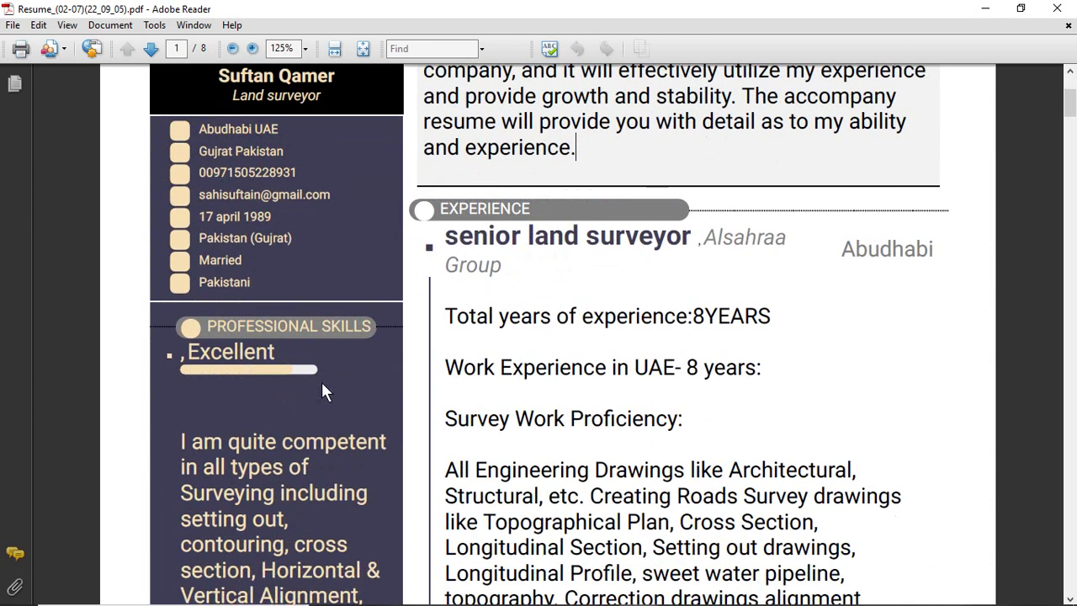
{"action": "scroll", "coordinate": [318, 353], "scroll_direction": "down", "scroll_amount": 1}
{"action": "scroll", "coordinate": [314, 329], "scroll_direction": "down", "scroll_amount": 1}
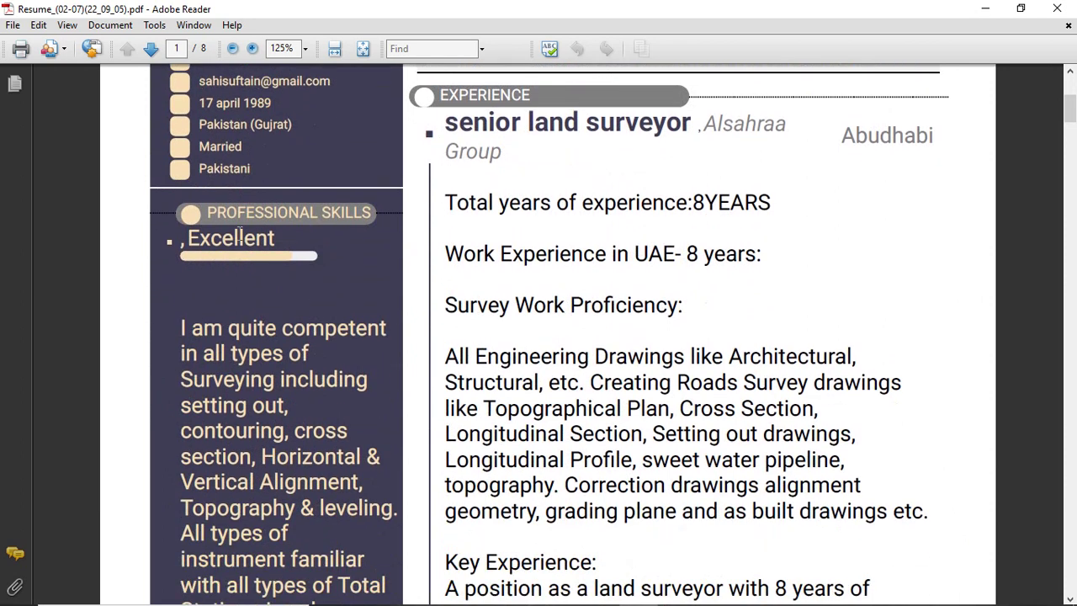
{"action": "scroll", "coordinate": [279, 193], "scroll_direction": "down", "scroll_amount": 1}
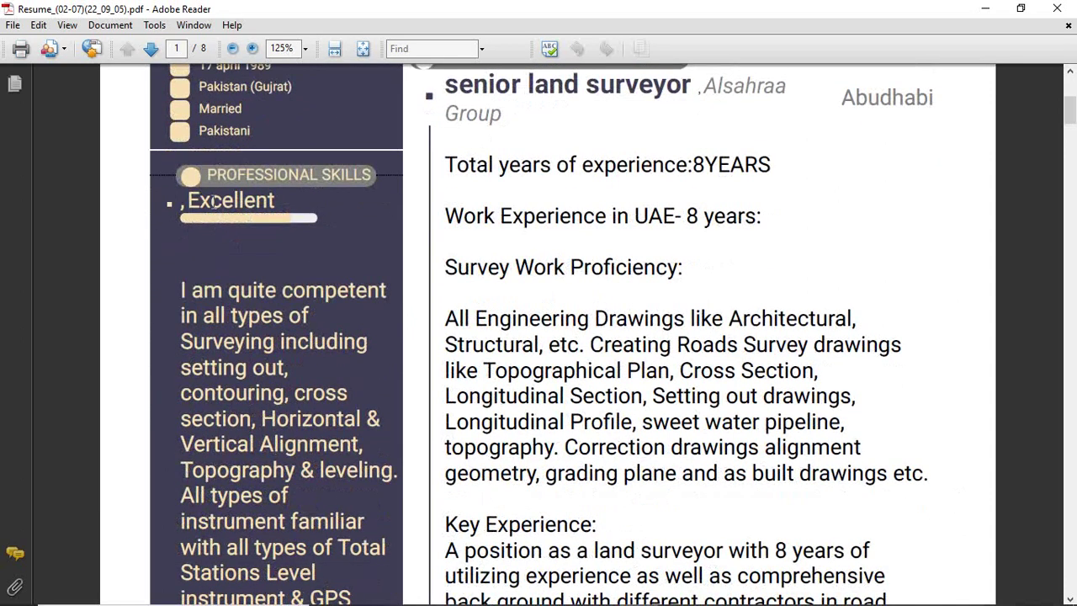
{"action": "scroll", "coordinate": [240, 204], "scroll_direction": "down", "scroll_amount": 2}
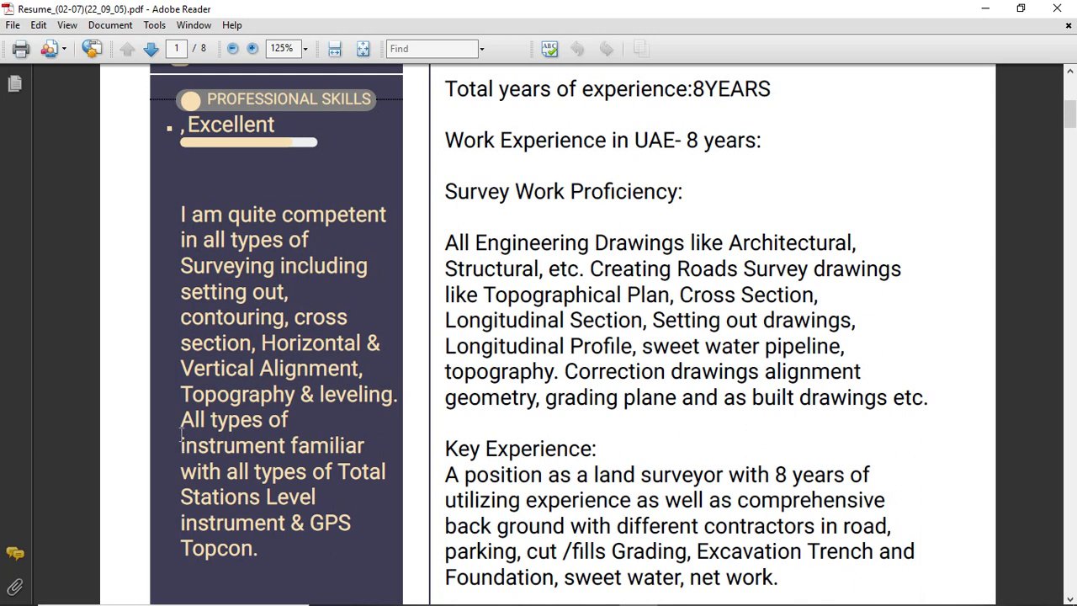
{"action": "mouse_move", "coordinate": [181, 433]}
{"action": "left_mouse_down"}
{"action": "mouse_move", "coordinate": [308, 547]}
{"action": "mouse_move", "coordinate": [306, 570]}
{"action": "left_mouse_up"}
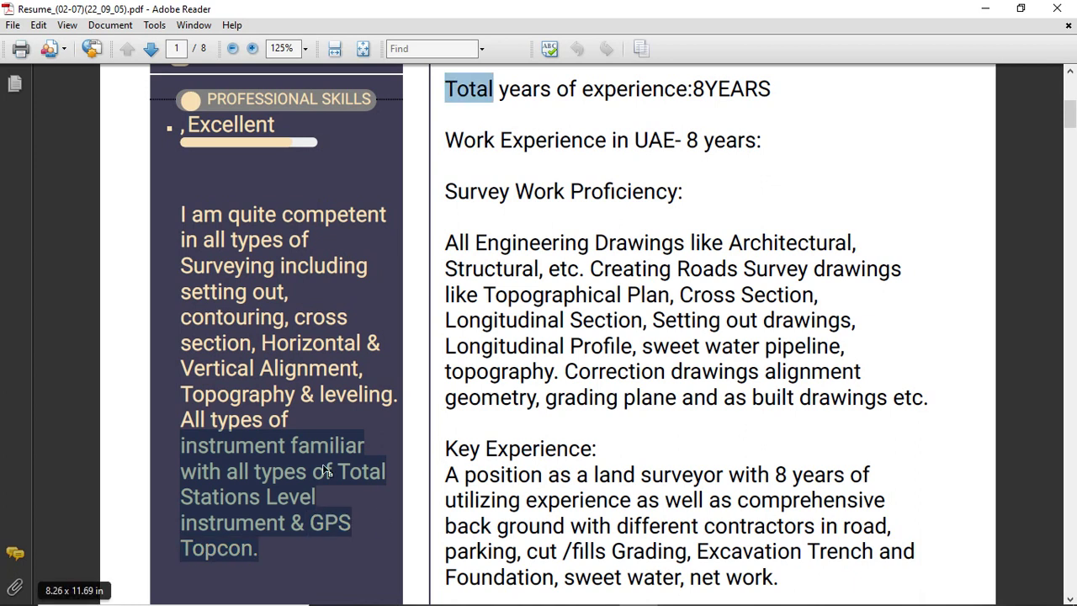
{"action": "left_click", "coordinate": [286, 543]}
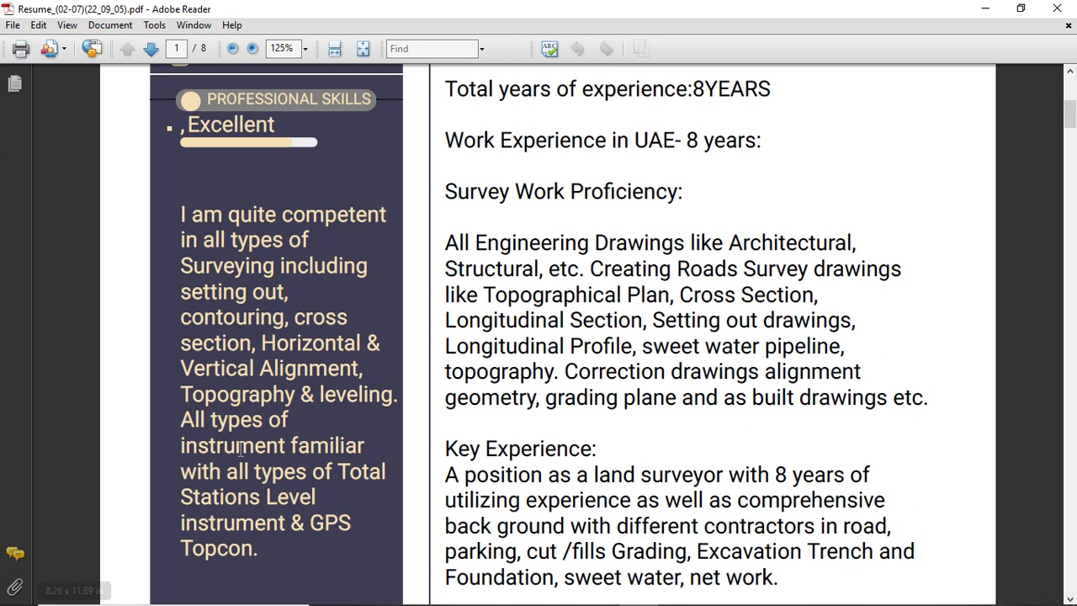
{"action": "scroll", "coordinate": [242, 454], "scroll_direction": "down", "scroll_amount": 2}
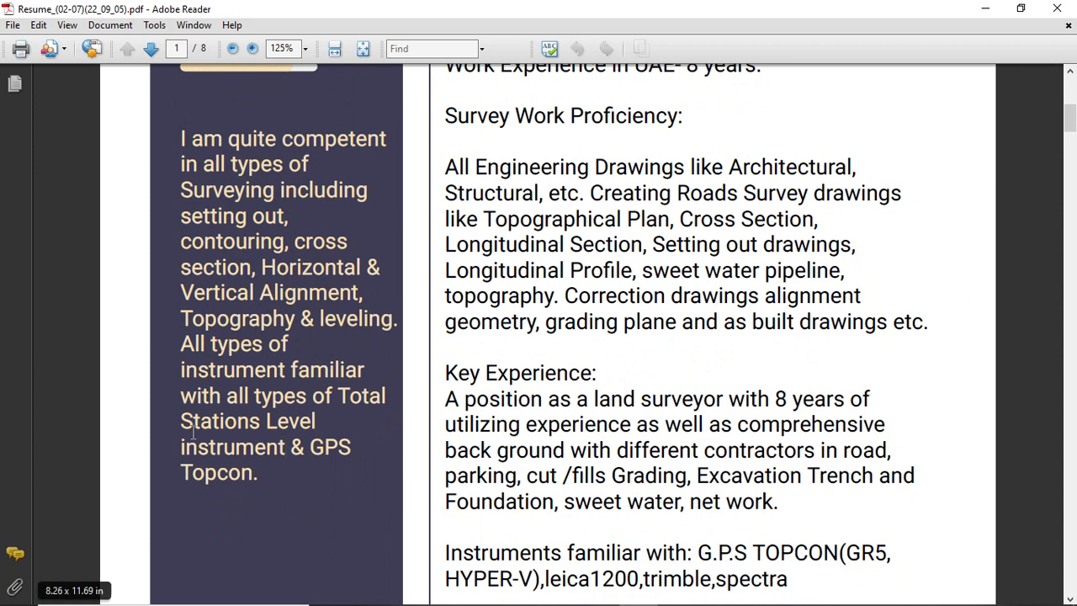
{"action": "scroll", "coordinate": [194, 429], "scroll_direction": "up", "scroll_amount": 1}
{"action": "scroll", "coordinate": [182, 227], "scroll_direction": "up", "scroll_amount": 2}
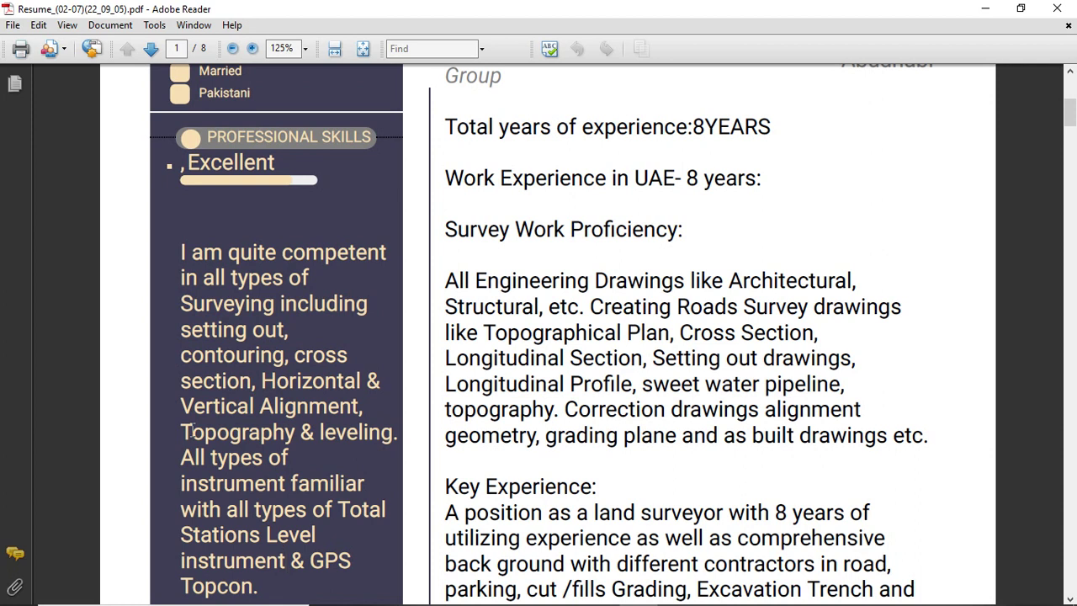
{"action": "scroll", "coordinate": [349, 380], "scroll_direction": "up", "scroll_amount": 2}
{"action": "scroll", "coordinate": [349, 380], "scroll_direction": "up", "scroll_amount": 3}
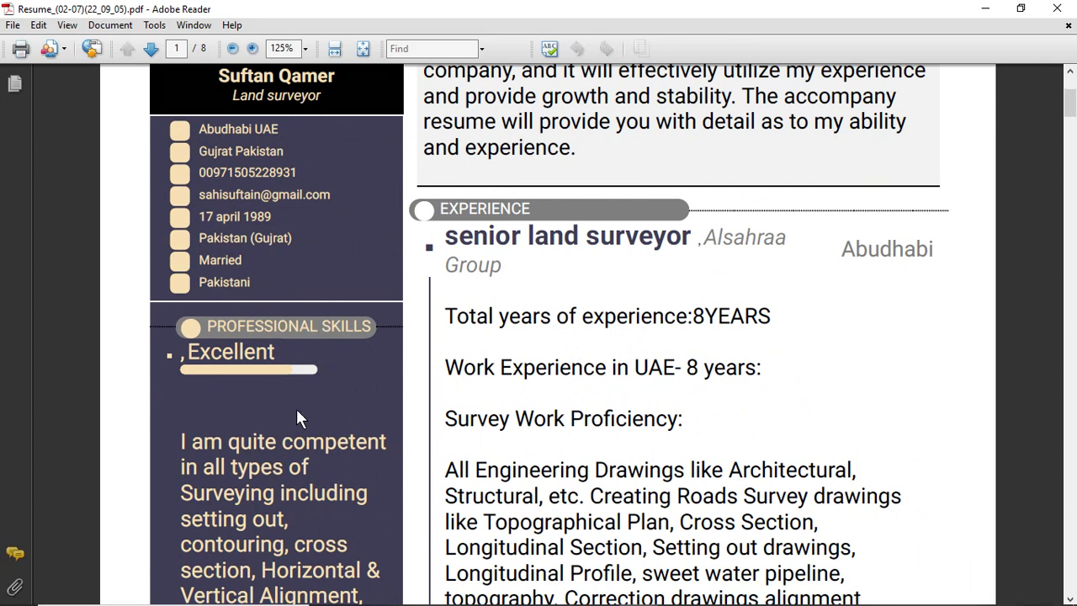
{"action": "scroll", "coordinate": [298, 411], "scroll_direction": "up", "scroll_amount": 3}
{"action": "scroll", "coordinate": [326, 380], "scroll_direction": "down", "scroll_amount": 1}
{"action": "scroll", "coordinate": [331, 370], "scroll_direction": "down", "scroll_amount": 3}
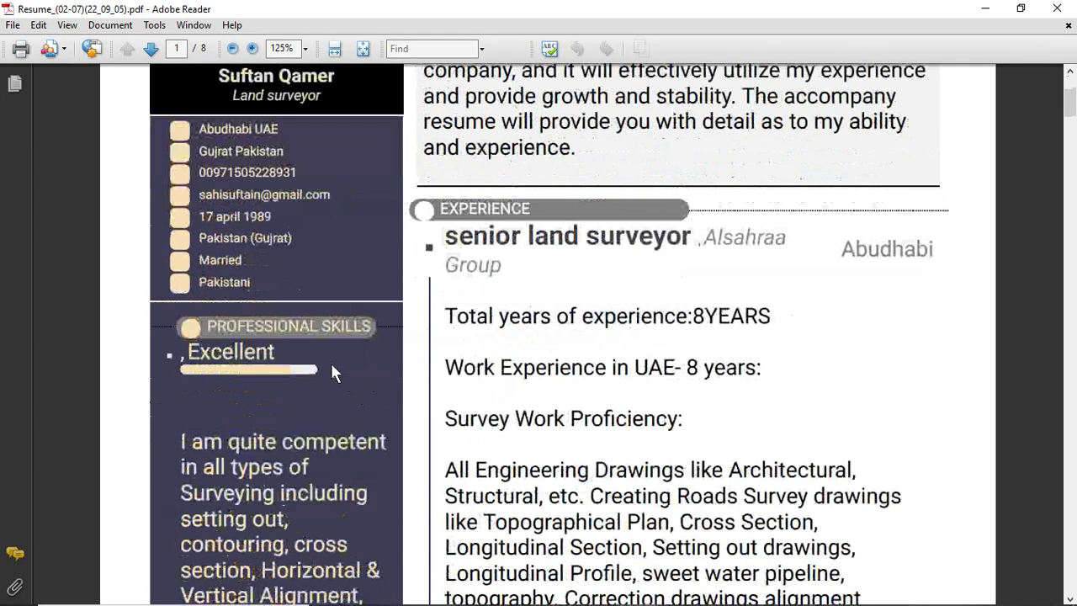
{"action": "scroll", "coordinate": [420, 324], "scroll_direction": "down", "scroll_amount": 1}
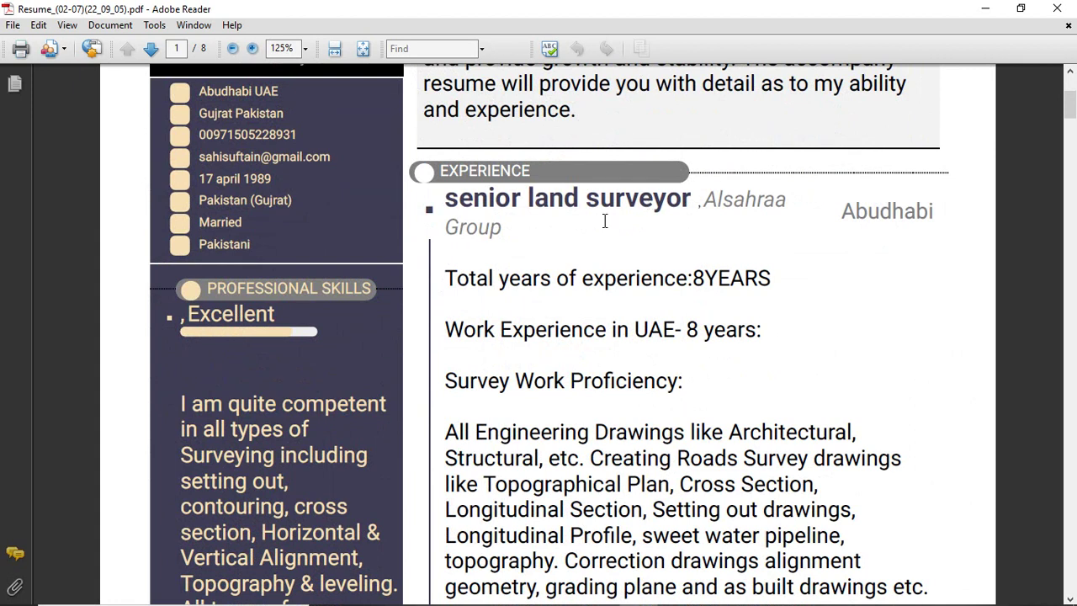
{"action": "scroll", "coordinate": [604, 221], "scroll_direction": "down", "scroll_amount": 2}
{"action": "scroll", "coordinate": [604, 221], "scroll_direction": "down", "scroll_amount": 1}
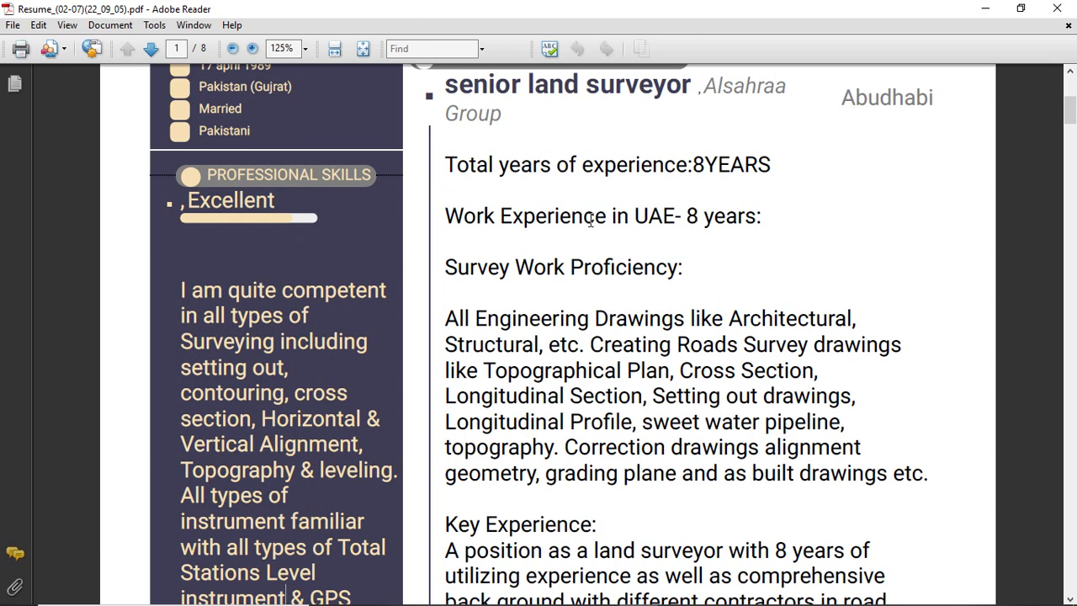
{"action": "scroll", "coordinate": [589, 220], "scroll_direction": "down", "scroll_amount": 2}
{"action": "scroll", "coordinate": [589, 219], "scroll_direction": "down", "scroll_amount": 1}
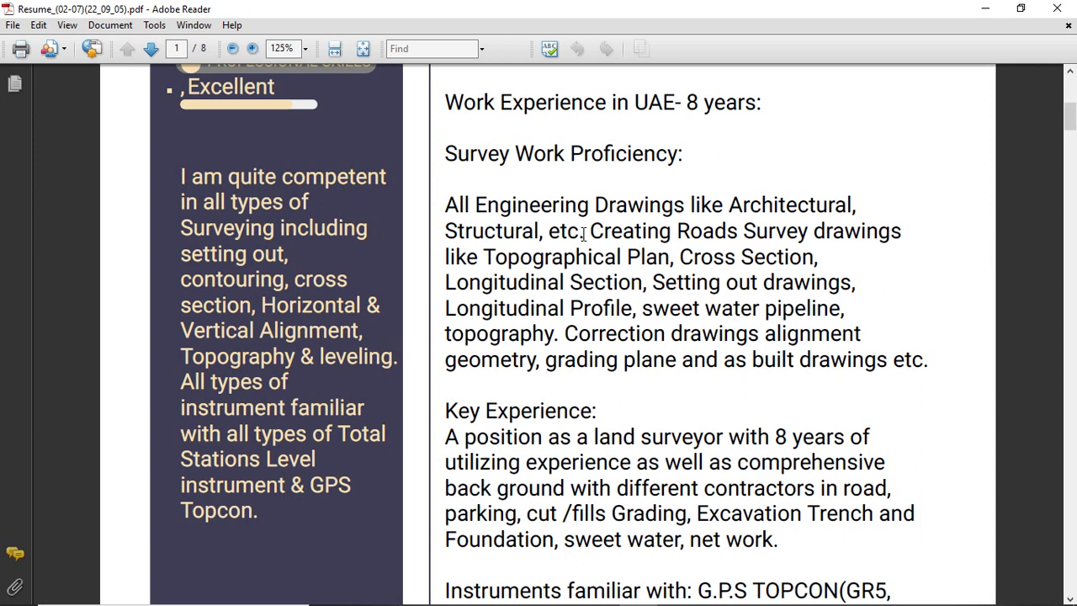
- Highlight the line "All Engineering Drawings like Architectural," in the Survey Work Proficiency paragraph
{"action": "left_click_drag", "start_coordinate": [583, 233], "coordinate": [443, 207]}
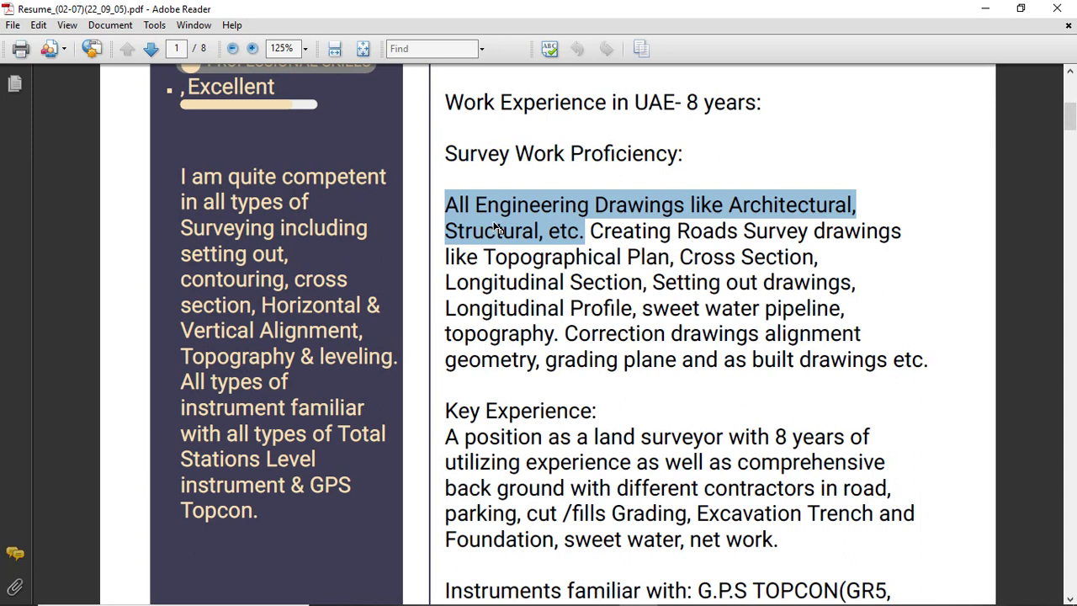
{"action": "left_click", "coordinate": [598, 259]}
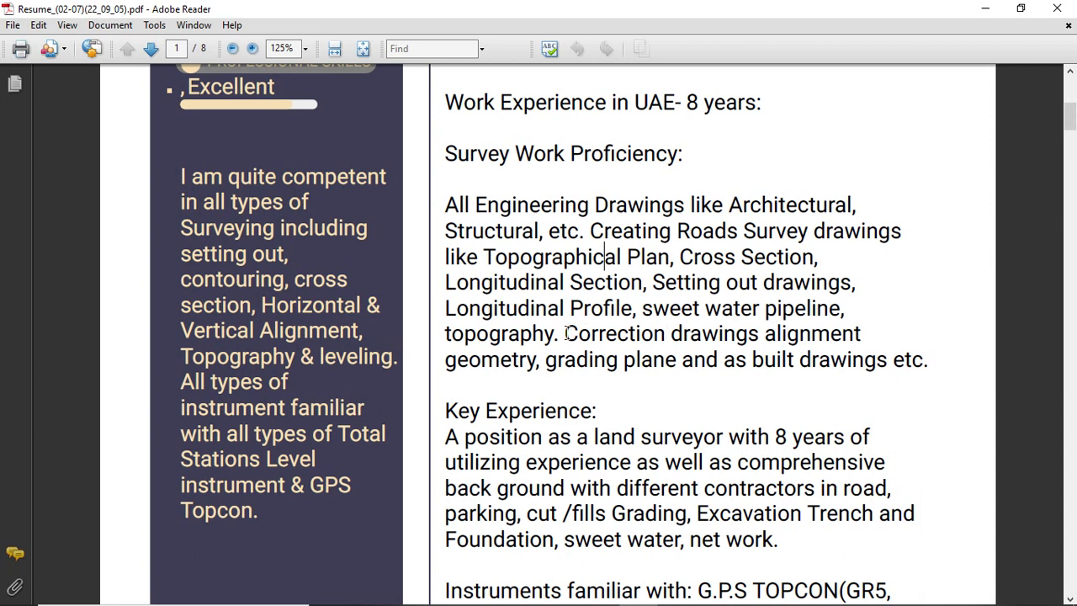
{"action": "left_click_drag", "start_coordinate": [564, 333], "coordinate": [705, 332]}
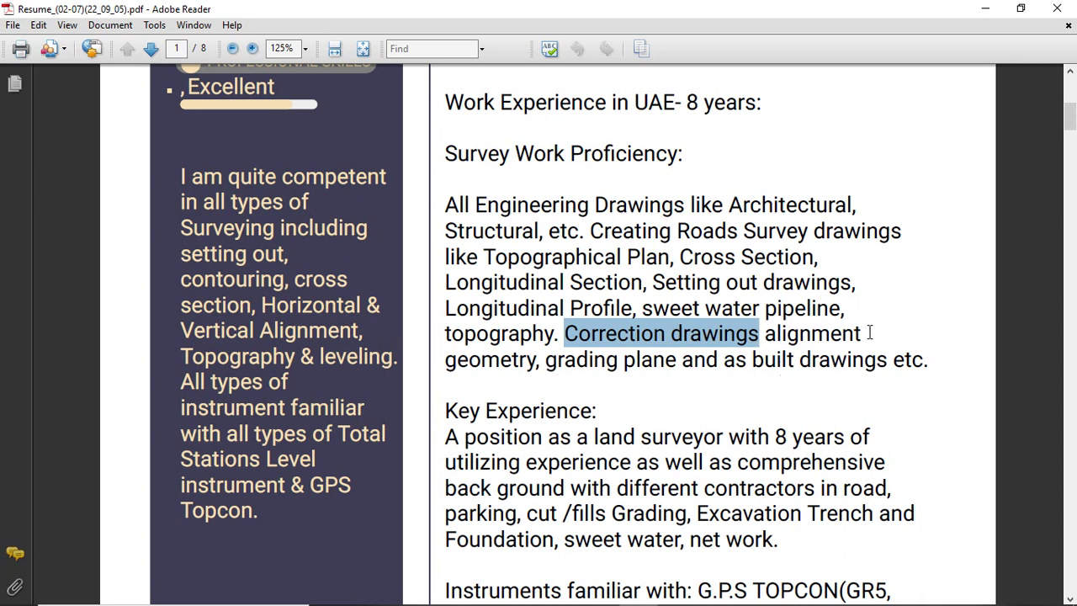
{"action": "left_click_drag", "start_coordinate": [932, 360], "coordinate": [439, 207]}
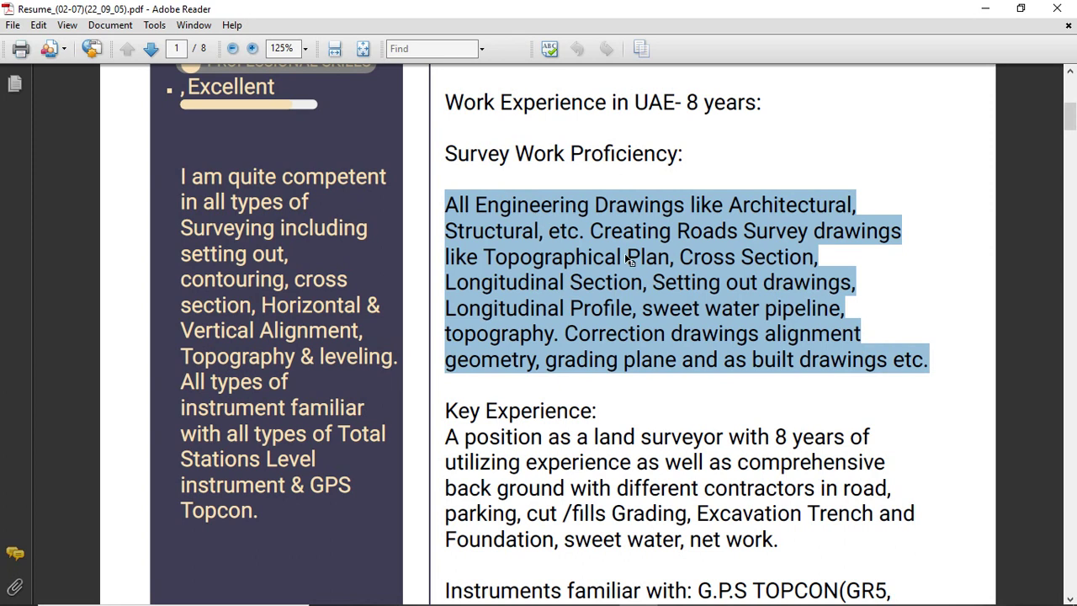
{"action": "left_click", "coordinate": [500, 205]}
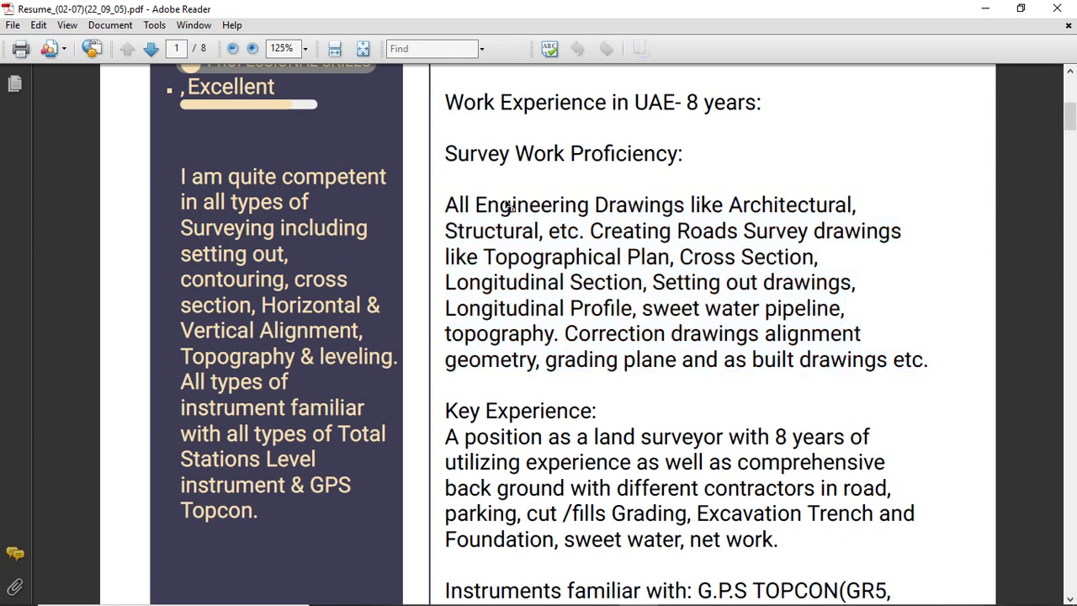
{"action": "left_click_drag", "start_coordinate": [446, 204], "coordinate": [861, 193]}
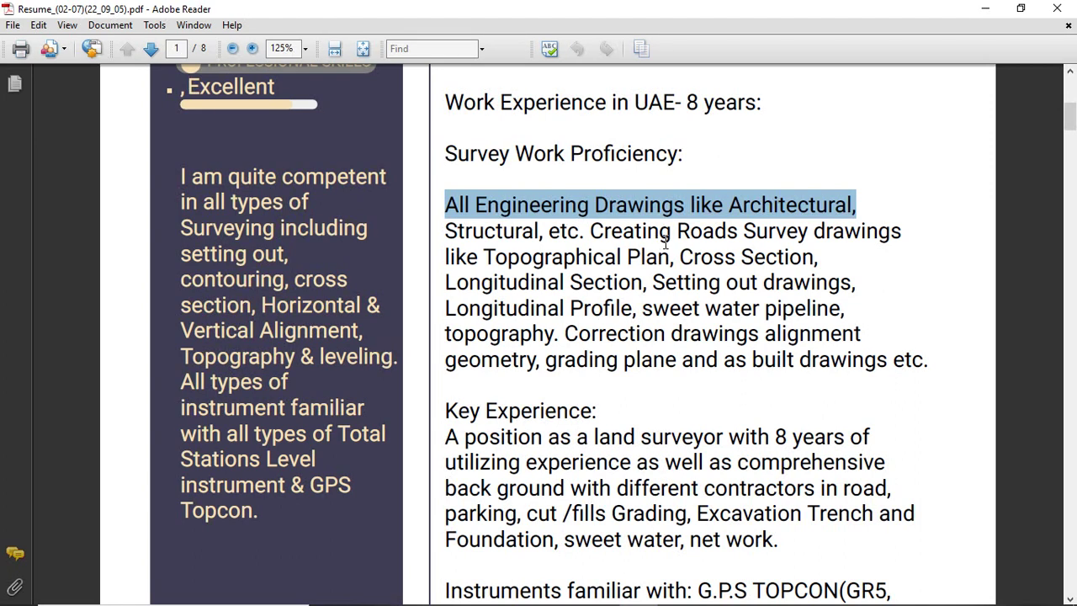
- Scroll the PDF to the Key Experience paragraph and the G.P.S TOPCON, Leica and Nikon instrument lists
{"action": "scroll", "coordinate": [832, 433], "scroll_direction": "up", "scroll_amount": 3}
{"action": "scroll", "coordinate": [774, 433], "scroll_direction": "down", "scroll_amount": 3}
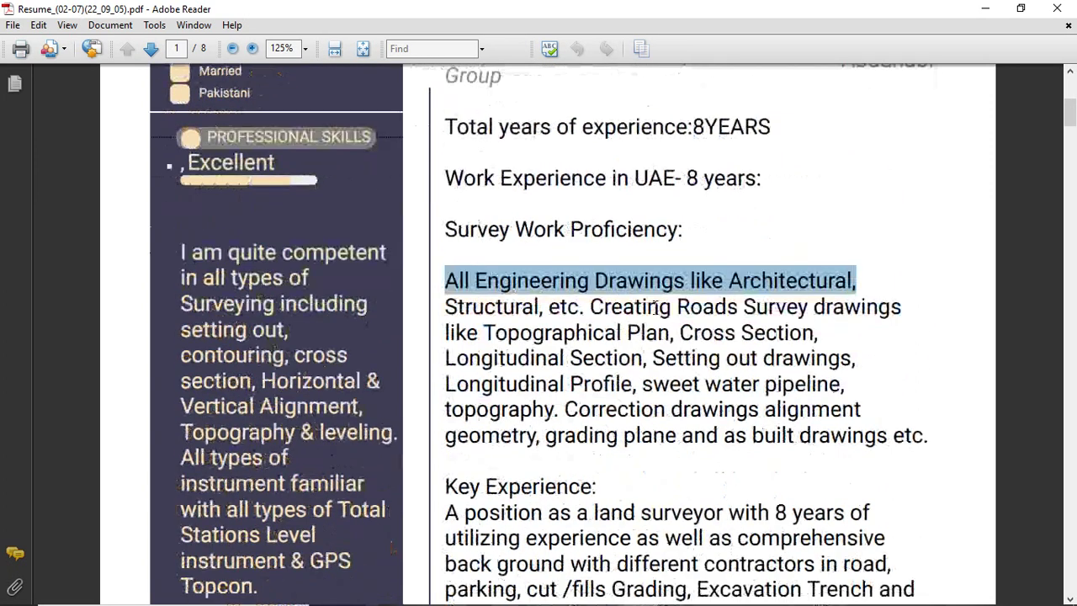
{"action": "scroll", "coordinate": [574, 241], "scroll_direction": "up", "scroll_amount": 3}
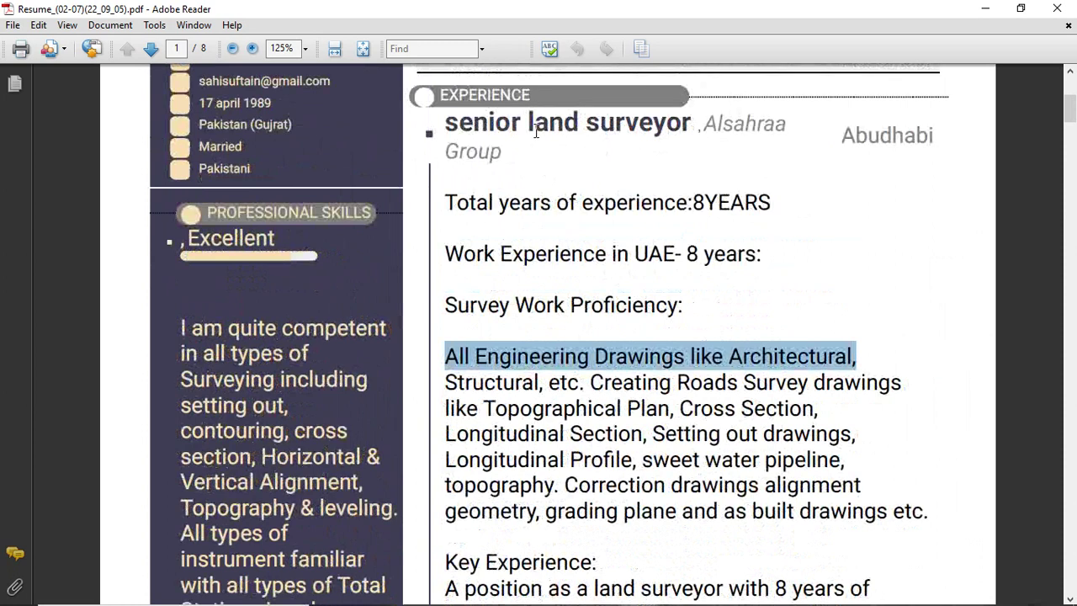
{"action": "scroll", "coordinate": [536, 130], "scroll_direction": "down", "scroll_amount": 2}
{"action": "scroll", "coordinate": [536, 130], "scroll_direction": "down", "scroll_amount": 1}
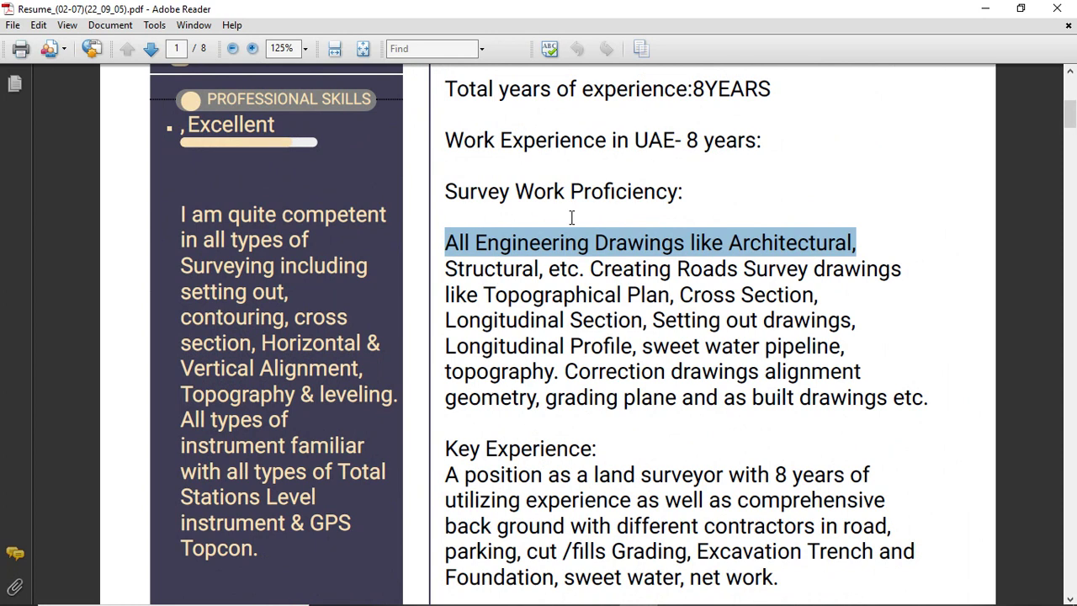
{"action": "scroll", "coordinate": [571, 218], "scroll_direction": "down", "scroll_amount": 2}
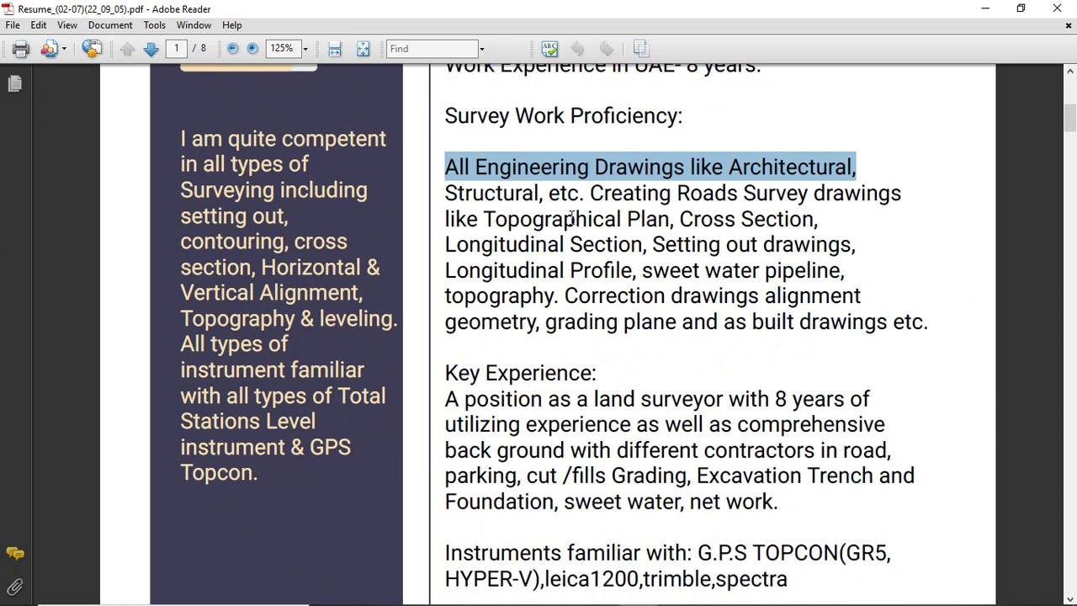
{"action": "scroll", "coordinate": [517, 239], "scroll_direction": "up", "scroll_amount": 2}
{"action": "scroll", "coordinate": [545, 283], "scroll_direction": "up", "scroll_amount": 4}
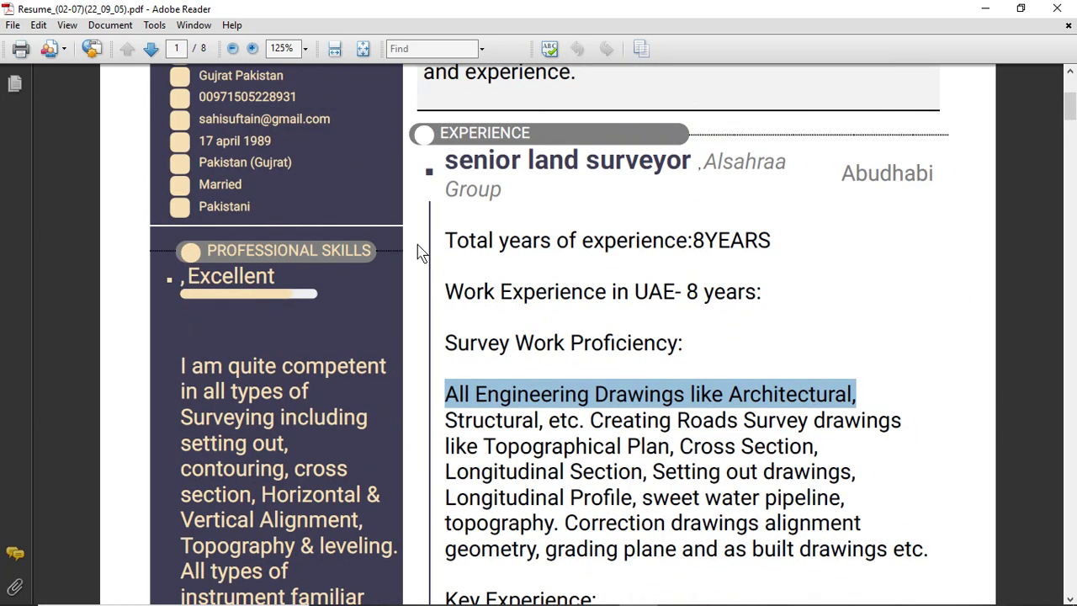
{"action": "scroll", "coordinate": [628, 273], "scroll_direction": "up", "scroll_amount": 4}
{"action": "scroll", "coordinate": [605, 311], "scroll_direction": "down", "scroll_amount": 1}
{"action": "scroll", "coordinate": [581, 352], "scroll_direction": "down", "scroll_amount": 6}
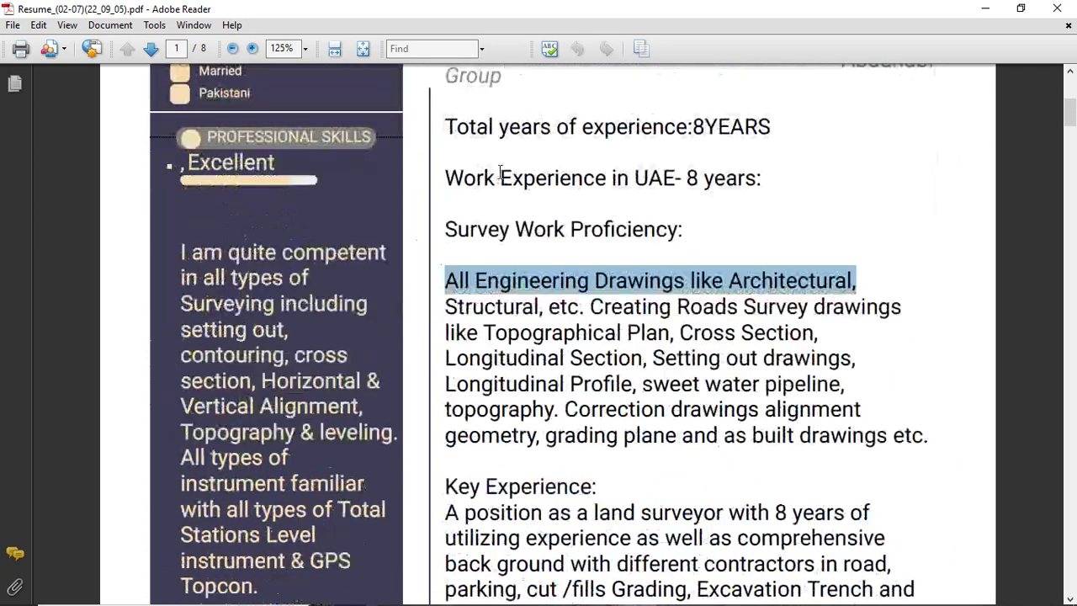
{"action": "scroll", "coordinate": [581, 352], "scroll_direction": "down", "scroll_amount": 8}
{"action": "scroll", "coordinate": [568, 286], "scroll_direction": "up", "scroll_amount": 3}
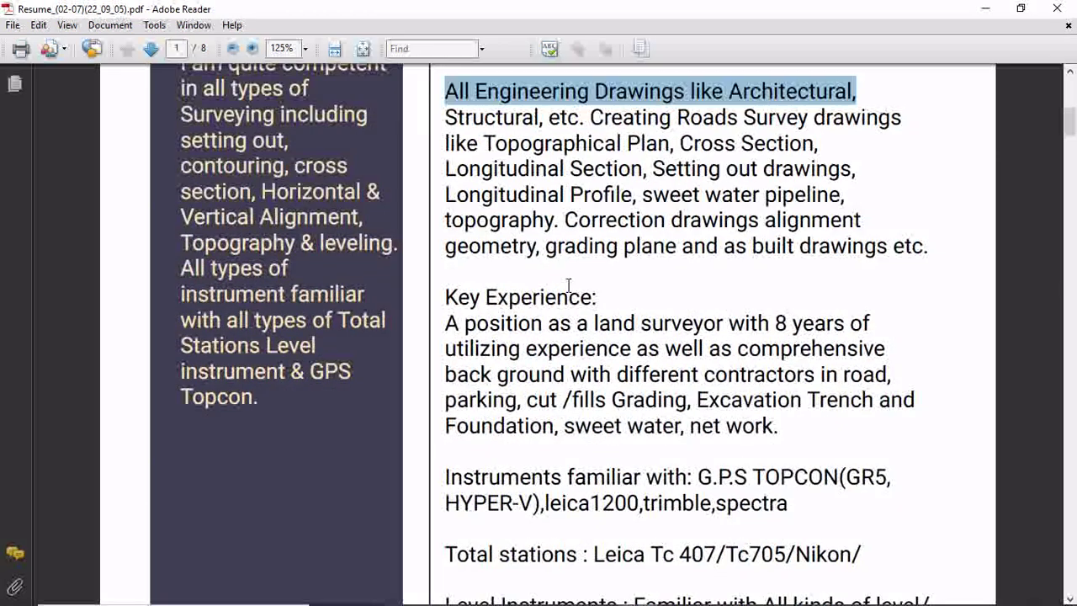
{"action": "scroll", "coordinate": [570, 286], "scroll_direction": "down", "scroll_amount": 1}
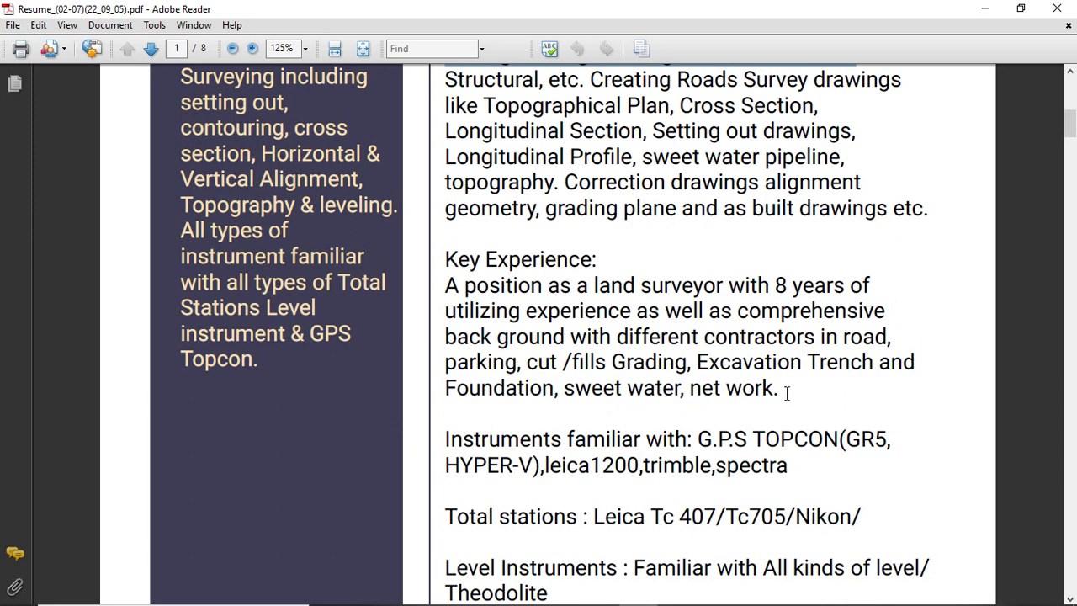
{"action": "mouse_move", "coordinate": [780, 389]}
{"action": "left_mouse_down"}
{"action": "mouse_move", "coordinate": [630, 372]}
{"action": "mouse_move", "coordinate": [619, 343]}
{"action": "left_mouse_up"}
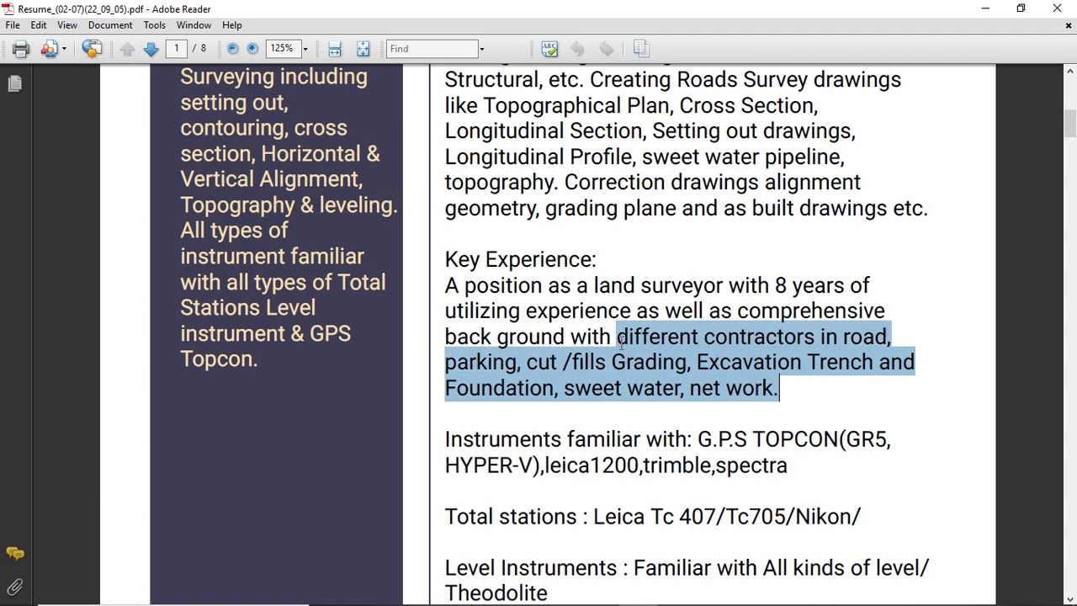
{"action": "left_click", "coordinate": [785, 393]}
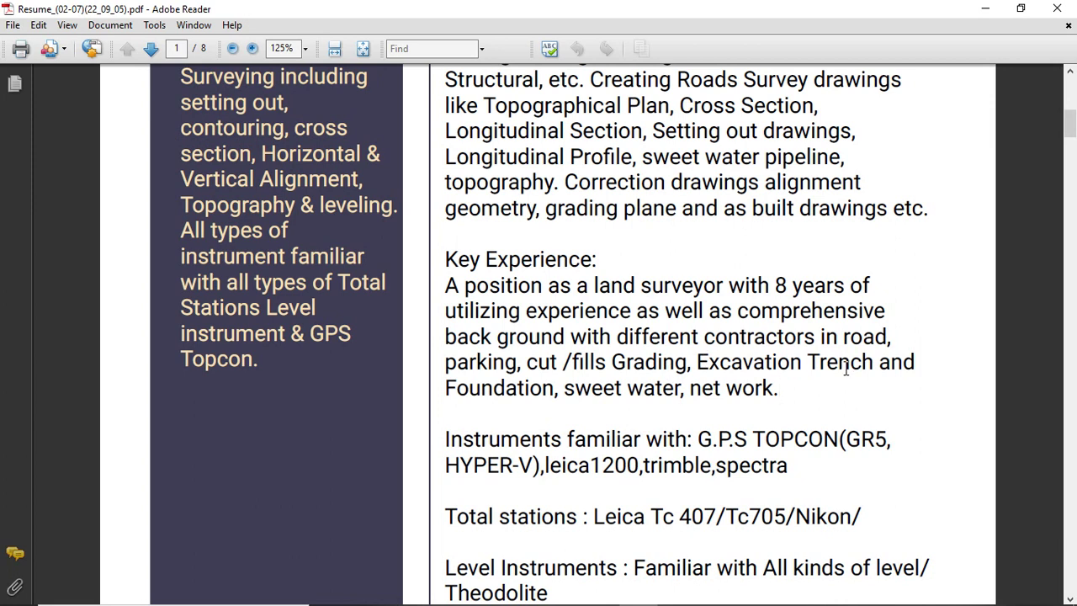
{"action": "scroll", "coordinate": [756, 345], "scroll_direction": "down", "scroll_amount": 3}
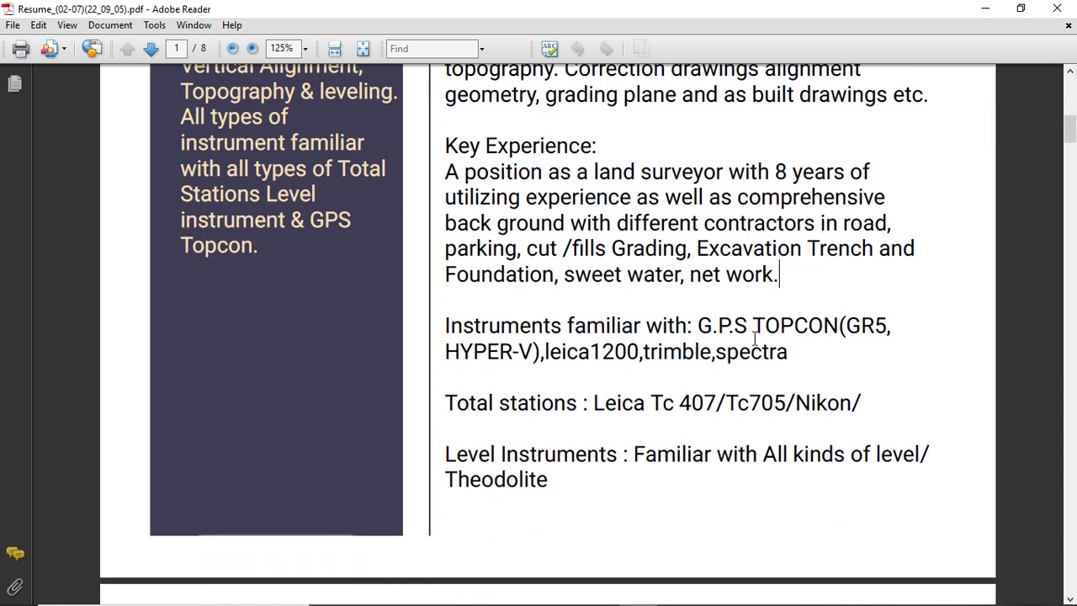
{"action": "scroll", "coordinate": [629, 312], "scroll_direction": "down", "scroll_amount": 2}
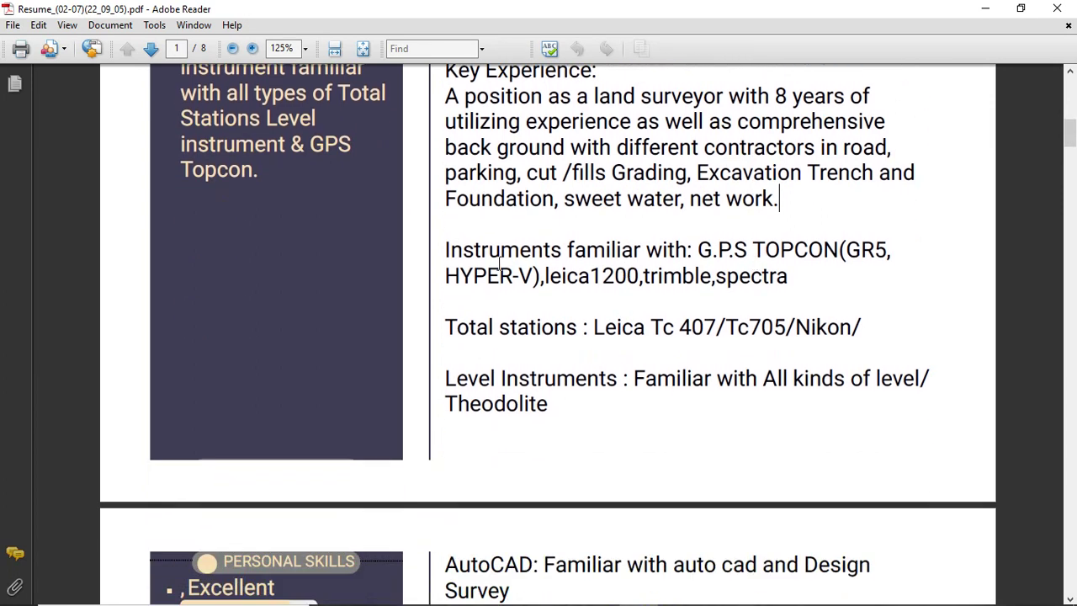
{"action": "scroll", "coordinate": [518, 223], "scroll_direction": "up", "scroll_amount": 2}
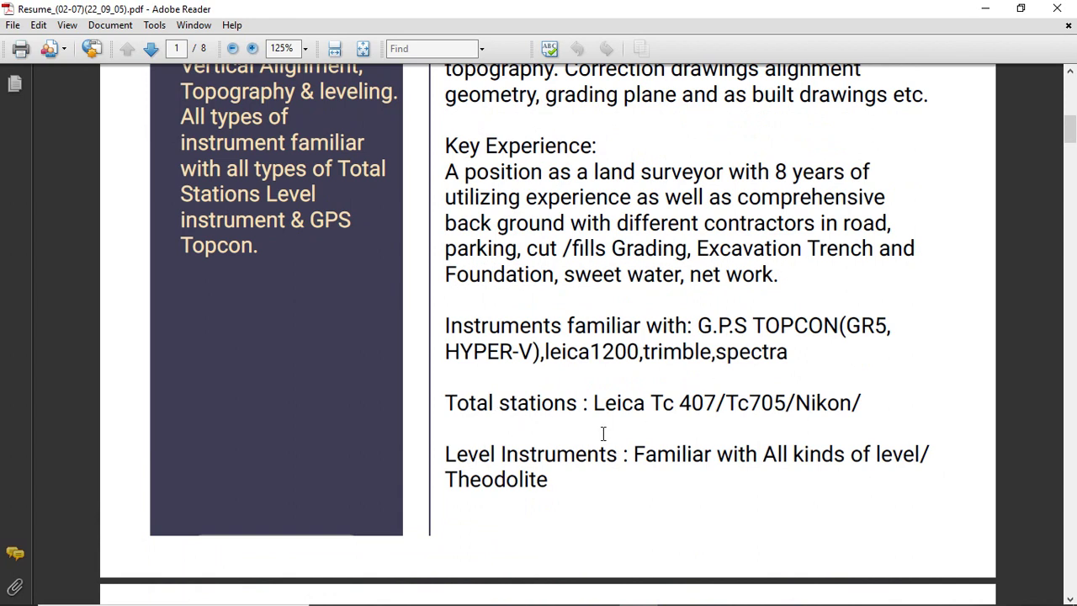
{"action": "scroll", "coordinate": [568, 386], "scroll_direction": "down", "scroll_amount": 2}
{"action": "scroll", "coordinate": [570, 388], "scroll_direction": "up", "scroll_amount": 3}
{"action": "scroll", "coordinate": [572, 383], "scroll_direction": "up", "scroll_amount": 5}
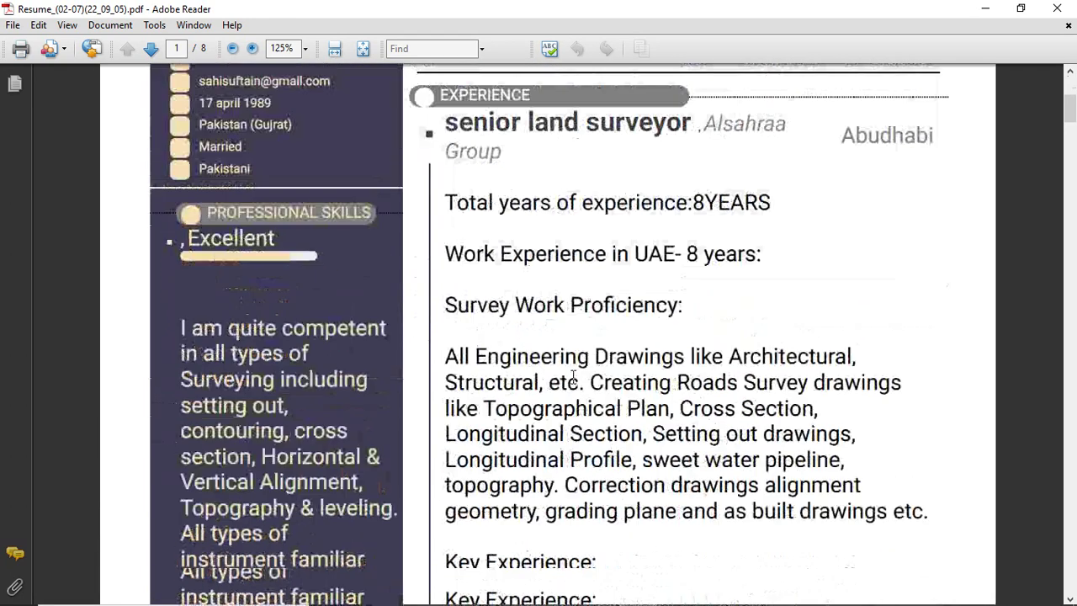
{"action": "scroll", "coordinate": [574, 382], "scroll_direction": "down", "scroll_amount": 4}
{"action": "scroll", "coordinate": [576, 380], "scroll_direction": "down", "scroll_amount": 2}
{"action": "scroll", "coordinate": [576, 380], "scroll_direction": "up", "scroll_amount": 1}
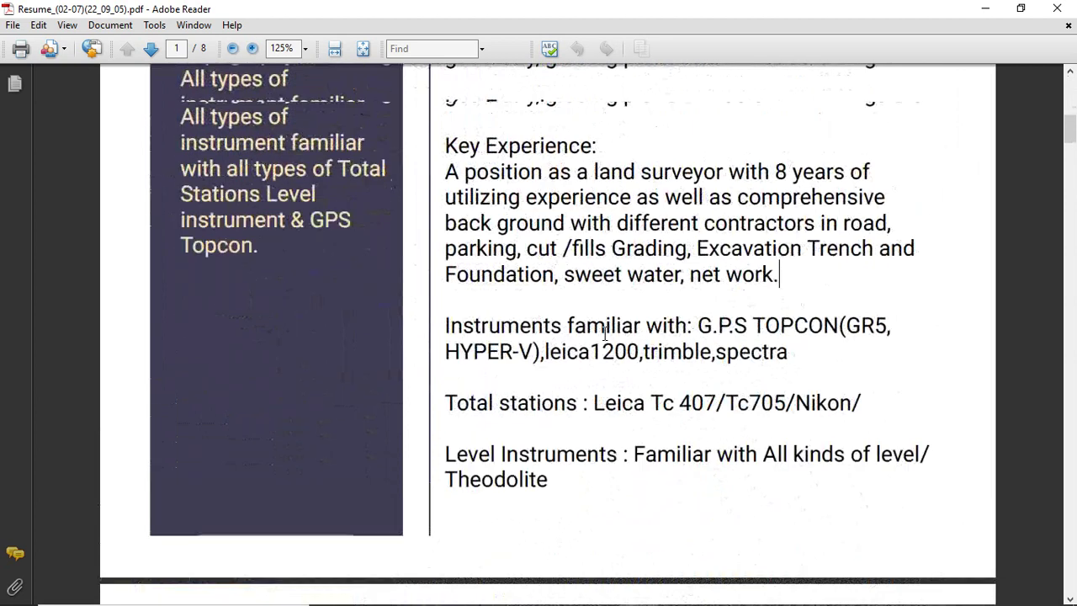
{"action": "scroll", "coordinate": [576, 380], "scroll_direction": "up", "scroll_amount": 2}
{"action": "scroll", "coordinate": [576, 266], "scroll_direction": "up", "scroll_amount": 3}
{"action": "scroll", "coordinate": [575, 266], "scroll_direction": "down", "scroll_amount": 3}
{"action": "scroll", "coordinate": [577, 267], "scroll_direction": "down", "scroll_amount": 1}
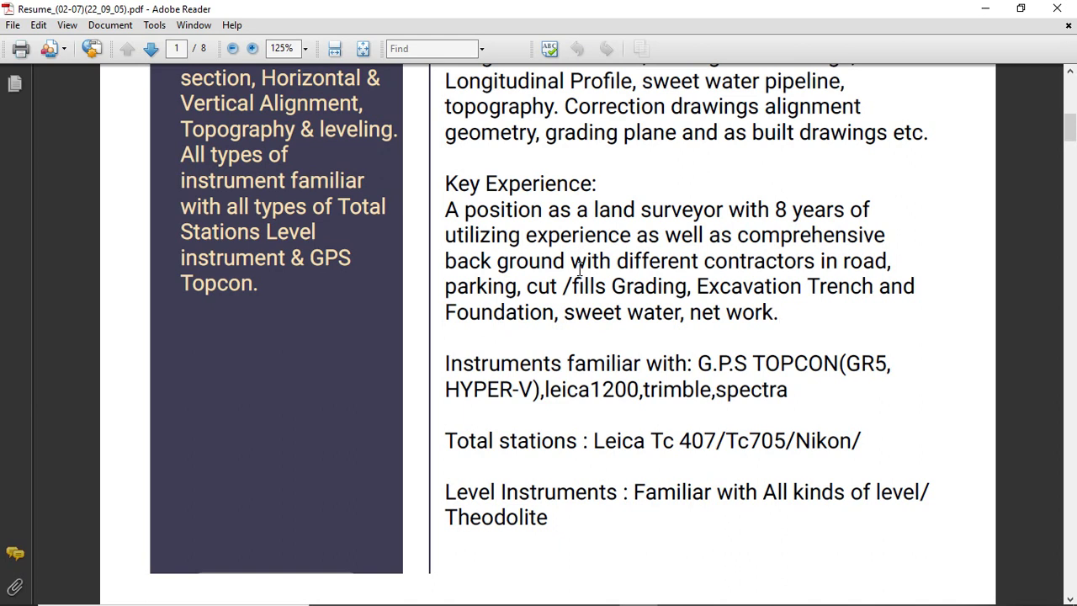
{"action": "scroll", "coordinate": [542, 253], "scroll_direction": "up", "scroll_amount": 2}
{"action": "scroll", "coordinate": [542, 256], "scroll_direction": "up", "scroll_amount": 2}
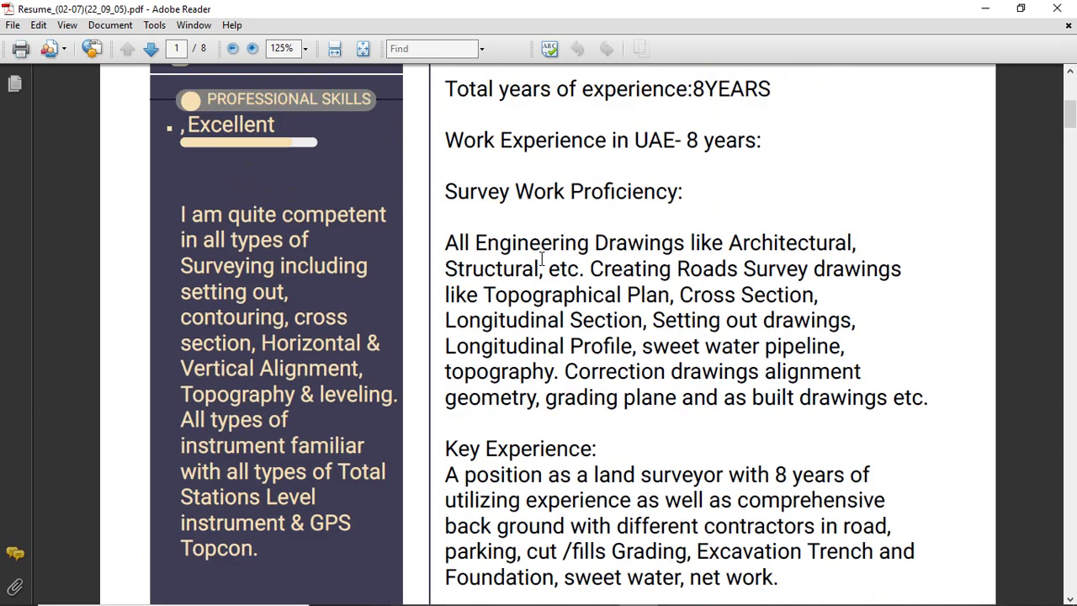
{"action": "scroll", "coordinate": [542, 260], "scroll_direction": "up", "scroll_amount": 3}
{"action": "scroll", "coordinate": [542, 260], "scroll_direction": "up", "scroll_amount": 4}
{"action": "scroll", "coordinate": [546, 261], "scroll_direction": "down", "scroll_amount": 1}
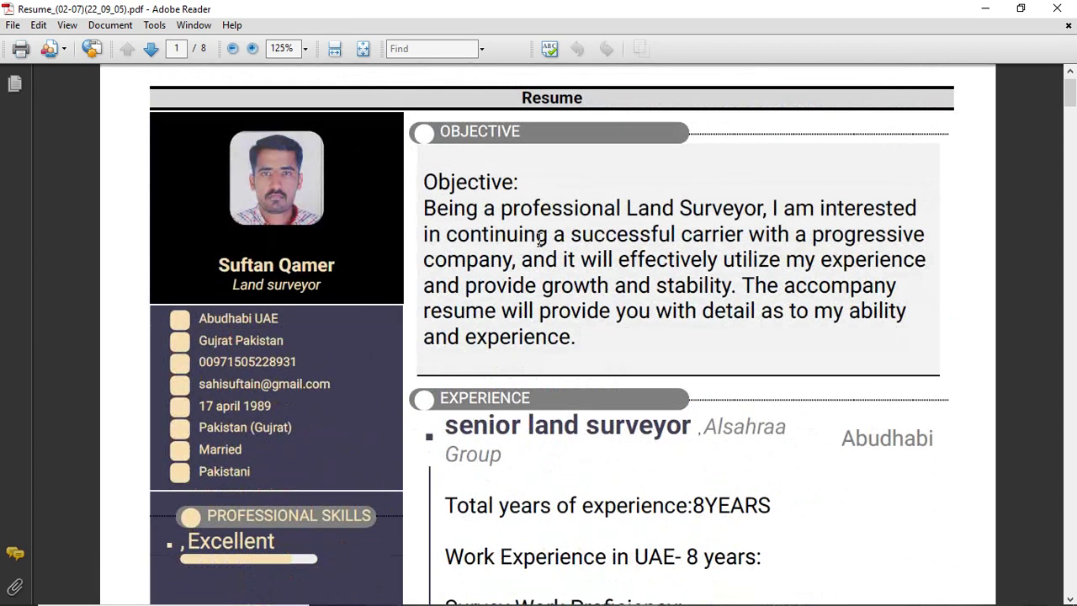
{"action": "scroll", "coordinate": [547, 261], "scroll_direction": "down", "scroll_amount": 3}
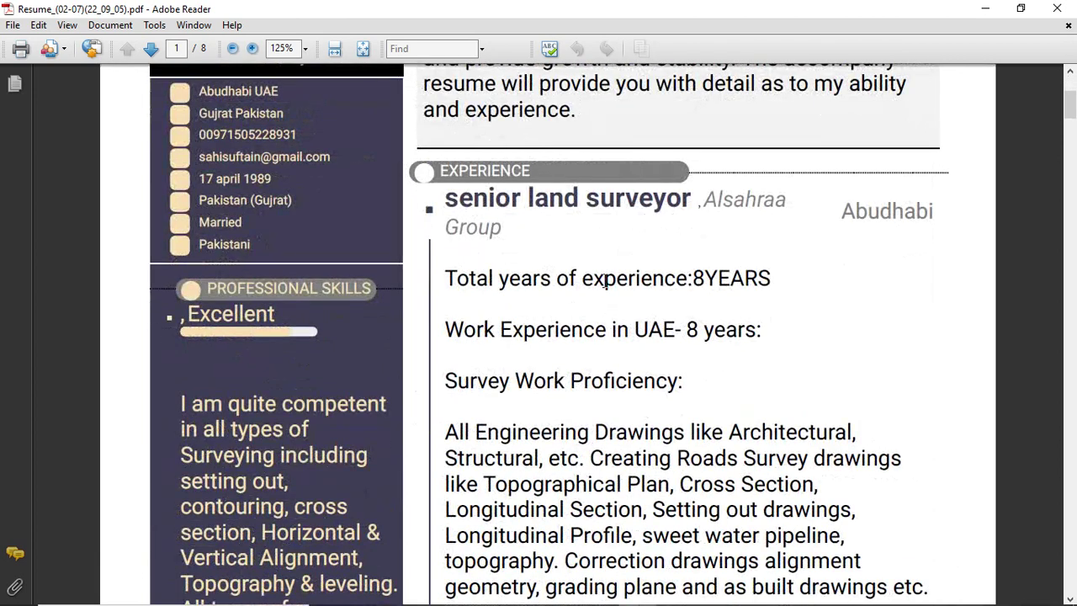
{"action": "scroll", "coordinate": [604, 281], "scroll_direction": "down", "scroll_amount": 3}
{"action": "scroll", "coordinate": [604, 281], "scroll_direction": "down", "scroll_amount": 2}
{"action": "scroll", "coordinate": [603, 281], "scroll_direction": "down", "scroll_amount": 5}
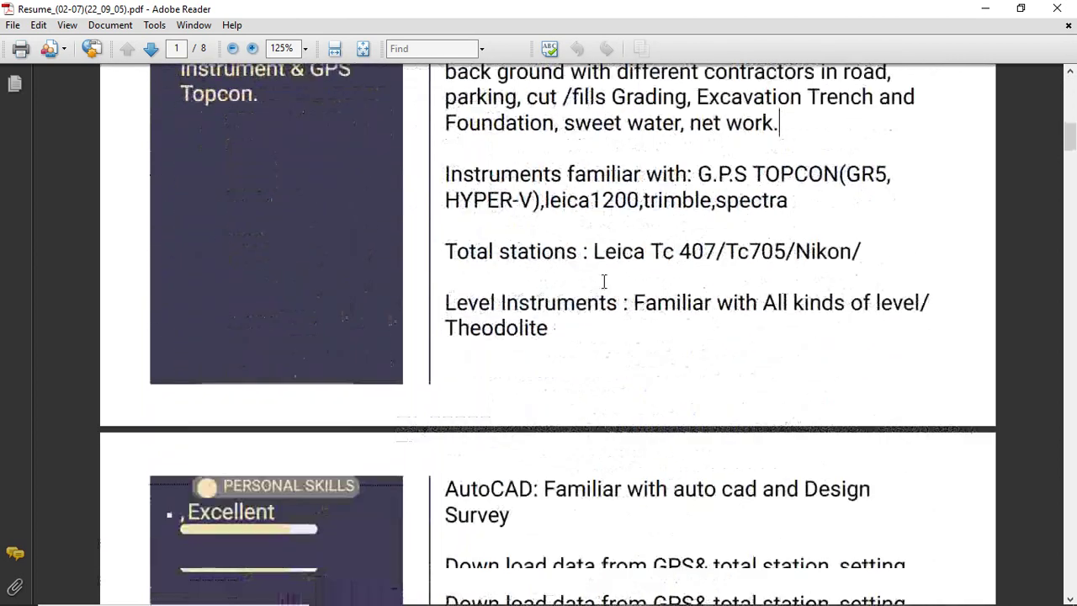
{"action": "scroll", "coordinate": [603, 281], "scroll_direction": "down", "scroll_amount": 2}
{"action": "scroll", "coordinate": [603, 281], "scroll_direction": "down", "scroll_amount": 1}
{"action": "scroll", "coordinate": [603, 281], "scroll_direction": "down", "scroll_amount": 1}
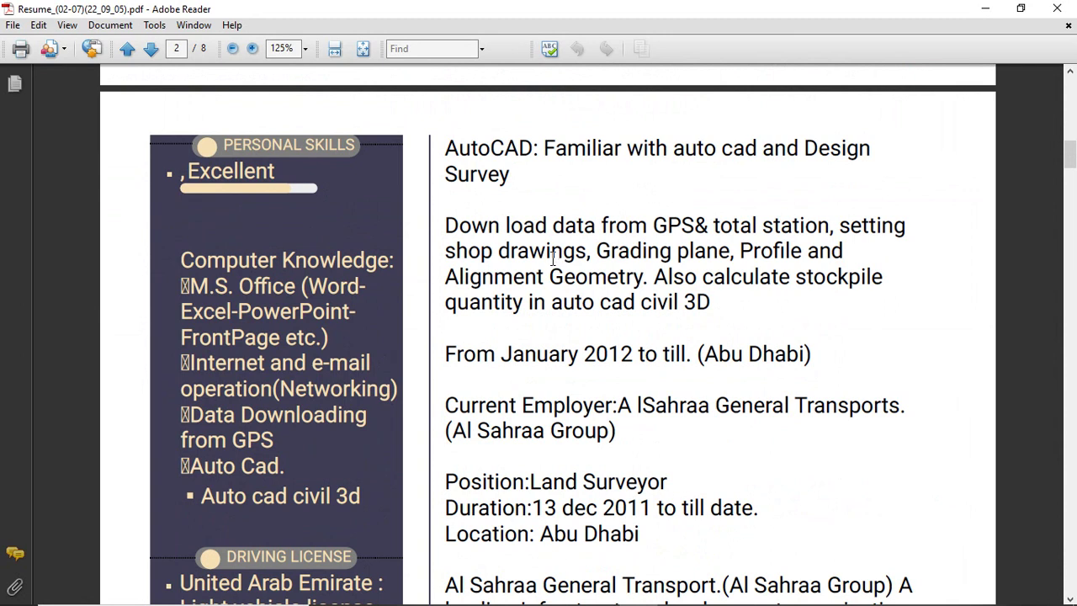
{"action": "scroll", "coordinate": [552, 259], "scroll_direction": "down", "scroll_amount": 3}
{"action": "scroll", "coordinate": [553, 258], "scroll_direction": "up", "scroll_amount": 4}
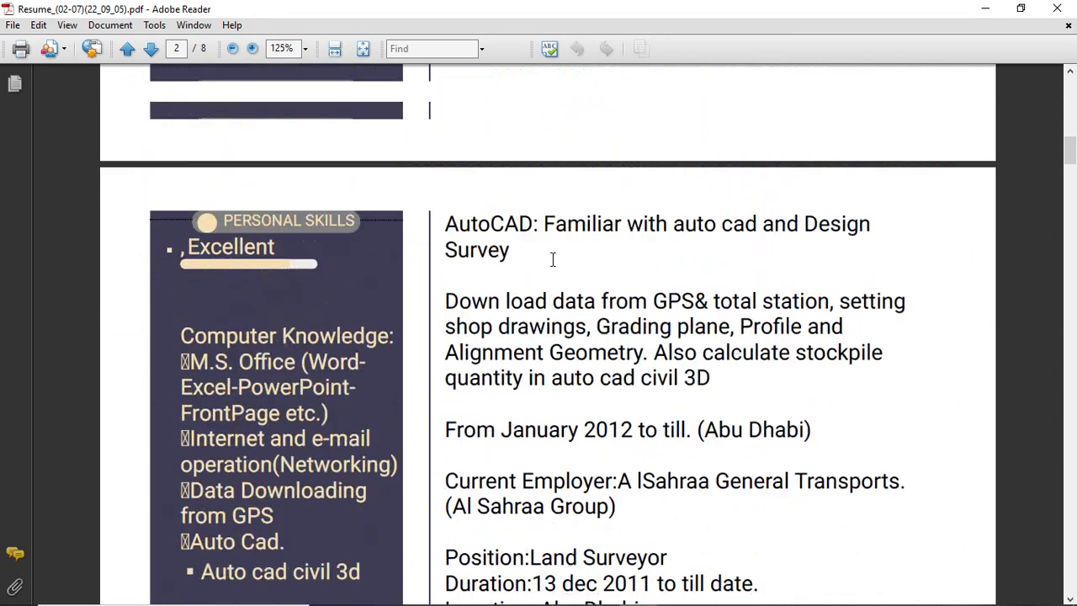
{"action": "scroll", "coordinate": [552, 258], "scroll_direction": "up", "scroll_amount": 4}
{"action": "scroll", "coordinate": [552, 259], "scroll_direction": "up", "scroll_amount": 2}
{"action": "scroll", "coordinate": [553, 259], "scroll_direction": "down", "scroll_amount": 3}
{"action": "scroll", "coordinate": [553, 259], "scroll_direction": "down", "scroll_amount": 1}
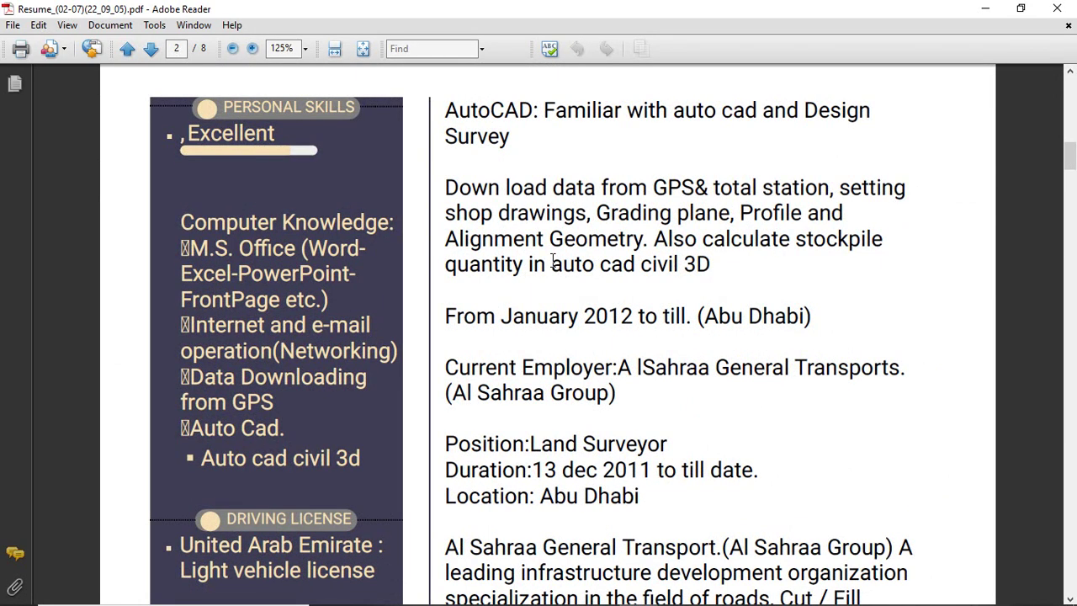
{"action": "scroll", "coordinate": [553, 261], "scroll_direction": "up", "scroll_amount": 2}
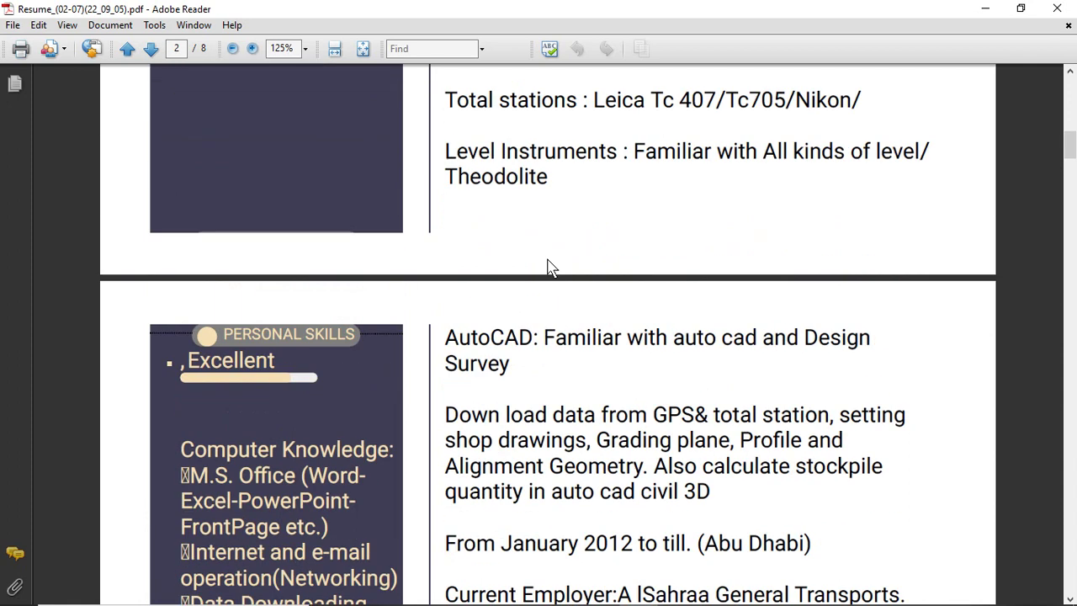
{"action": "scroll", "coordinate": [551, 267], "scroll_direction": "down", "scroll_amount": 2}
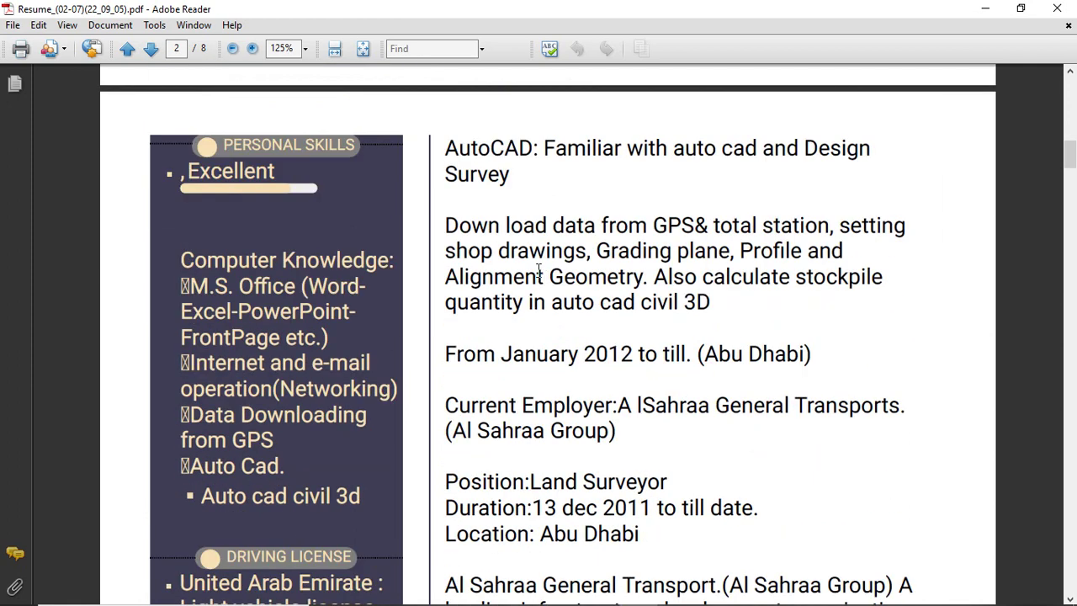
{"action": "scroll", "coordinate": [540, 270], "scroll_direction": "down", "scroll_amount": 2}
{"action": "scroll", "coordinate": [543, 282], "scroll_direction": "down", "scroll_amount": 2}
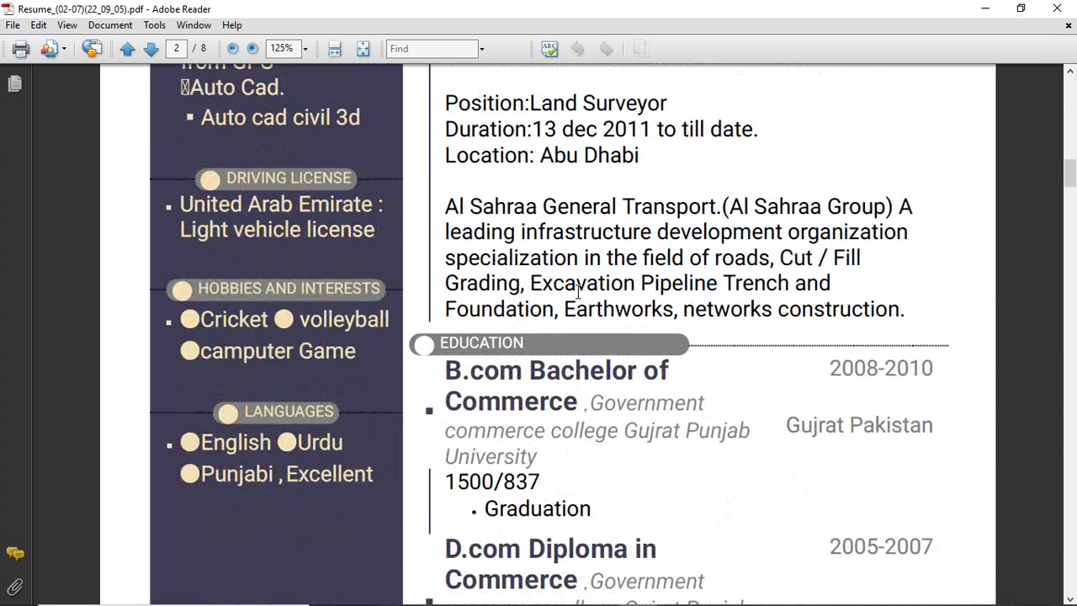
{"action": "scroll", "coordinate": [577, 291], "scroll_direction": "down", "scroll_amount": 1}
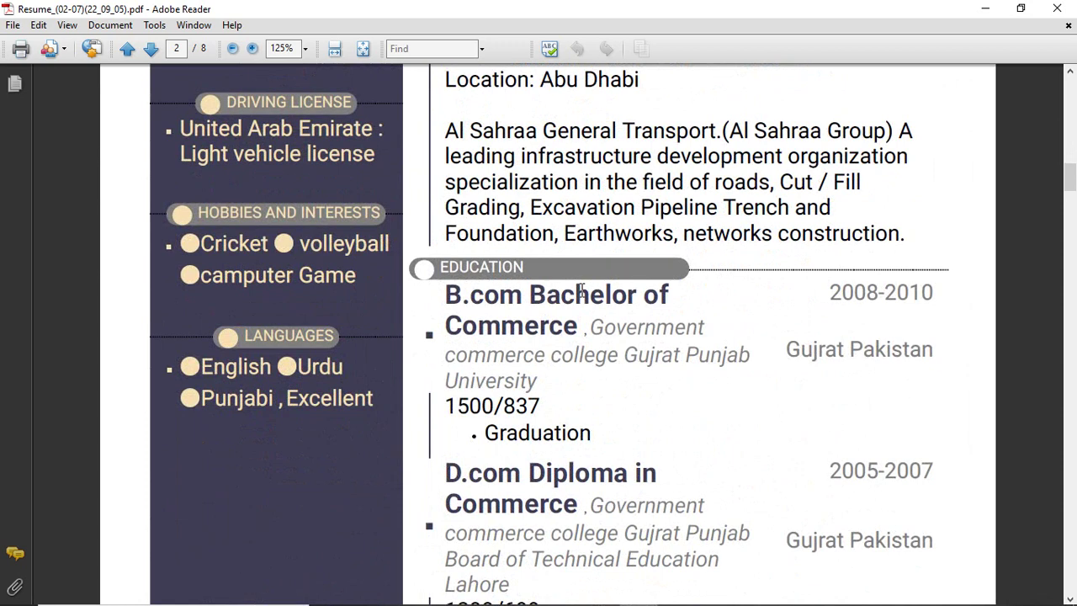
{"action": "scroll", "coordinate": [580, 291], "scroll_direction": "down", "scroll_amount": 4}
{"action": "scroll", "coordinate": [577, 303], "scroll_direction": "down", "scroll_amount": 3}
{"action": "scroll", "coordinate": [572, 316], "scroll_direction": "down", "scroll_amount": 5}
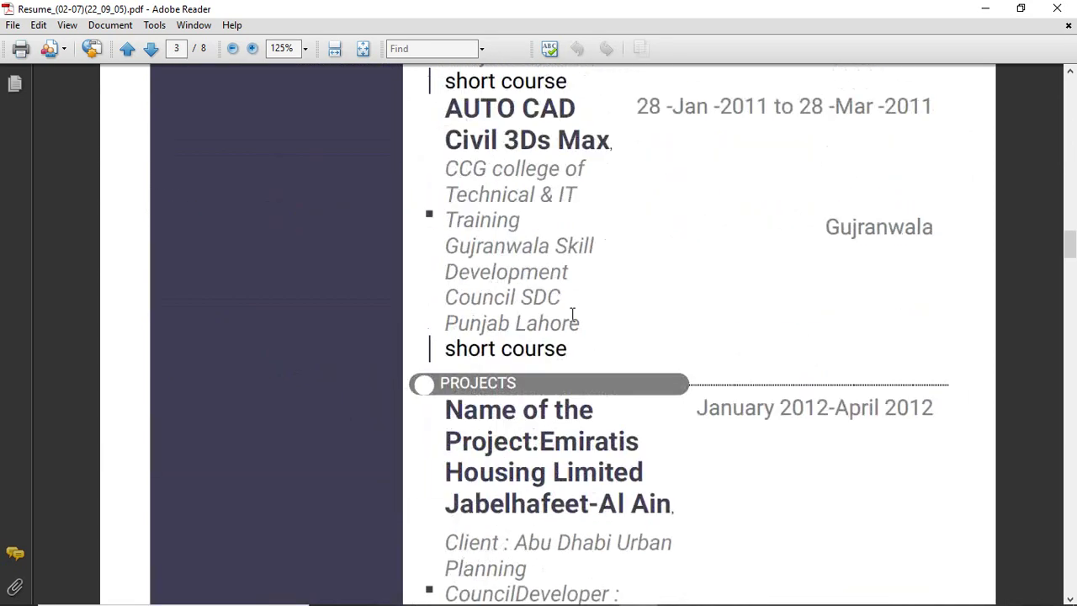
{"action": "scroll", "coordinate": [572, 314], "scroll_direction": "down", "scroll_amount": 4}
{"action": "scroll", "coordinate": [572, 315], "scroll_direction": "down", "scroll_amount": 4}
{"action": "scroll", "coordinate": [572, 314], "scroll_direction": "down", "scroll_amount": 6}
{"action": "scroll", "coordinate": [572, 315], "scroll_direction": "down", "scroll_amount": 6}
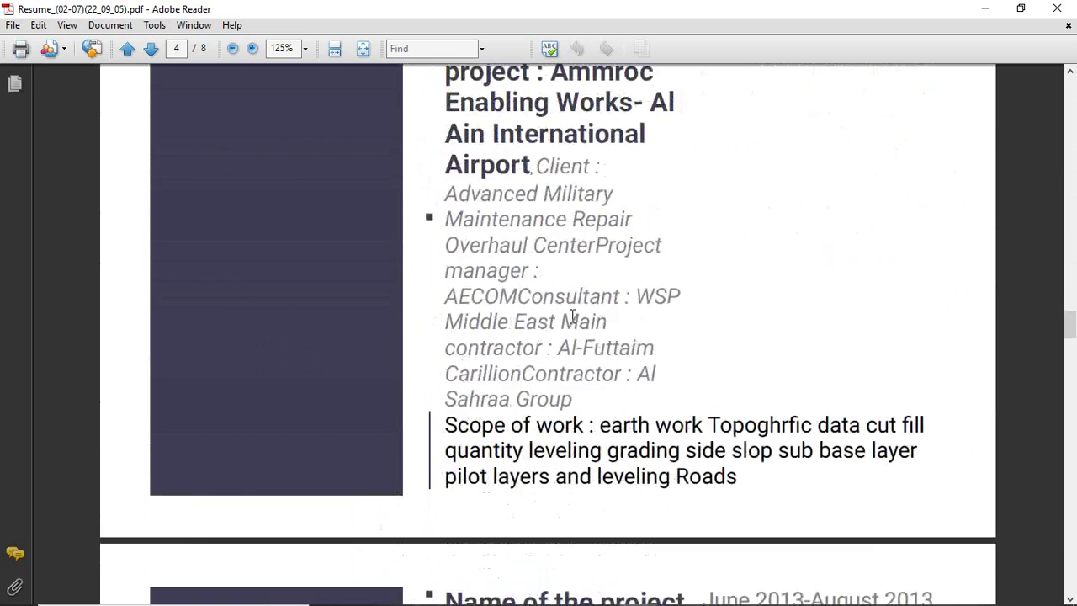
{"action": "scroll", "coordinate": [572, 315], "scroll_direction": "down", "scroll_amount": 4}
{"action": "scroll", "coordinate": [572, 315], "scroll_direction": "down", "scroll_amount": 7}
{"action": "scroll", "coordinate": [572, 315], "scroll_direction": "down", "scroll_amount": 6}
{"action": "scroll", "coordinate": [572, 315], "scroll_direction": "down", "scroll_amount": 1}
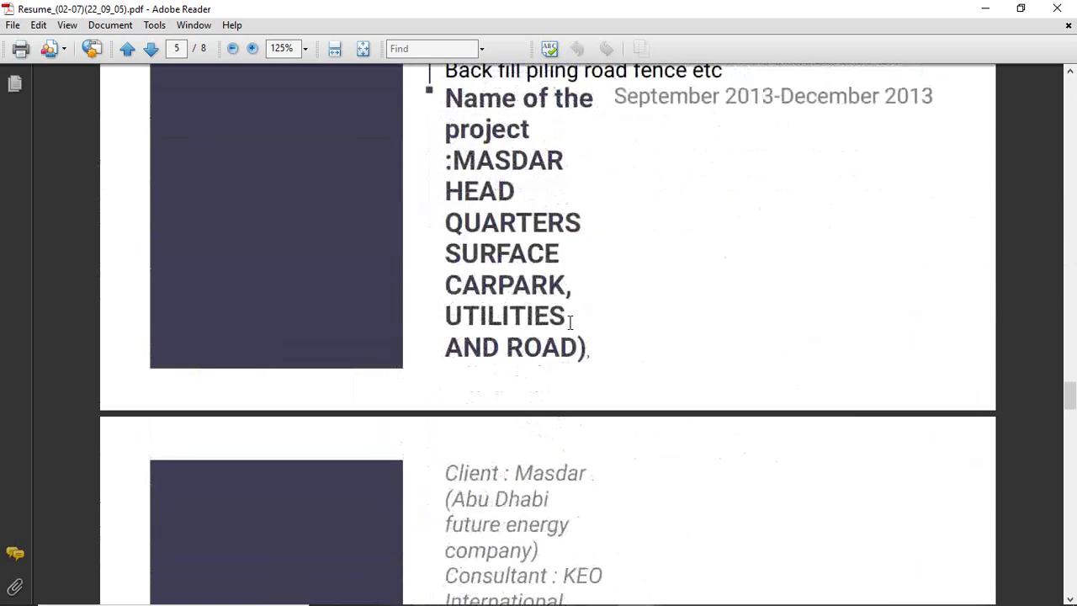
{"action": "scroll", "coordinate": [571, 317], "scroll_direction": "up", "scroll_amount": 6}
{"action": "scroll", "coordinate": [567, 319], "scroll_direction": "up", "scroll_amount": 6}
{"action": "scroll", "coordinate": [568, 320], "scroll_direction": "up", "scroll_amount": 5}
{"action": "scroll", "coordinate": [568, 320], "scroll_direction": "down", "scroll_amount": 3}
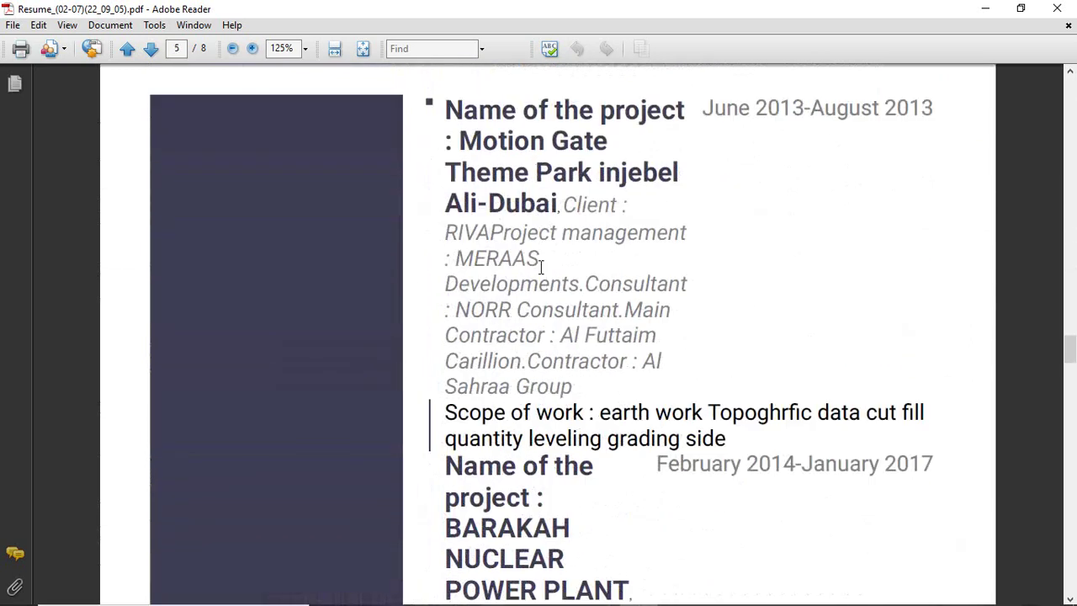
{"action": "scroll", "coordinate": [540, 261], "scroll_direction": "down", "scroll_amount": 3}
{"action": "scroll", "coordinate": [539, 261], "scroll_direction": "up", "scroll_amount": 6}
{"action": "scroll", "coordinate": [550, 275], "scroll_direction": "down", "scroll_amount": 1}
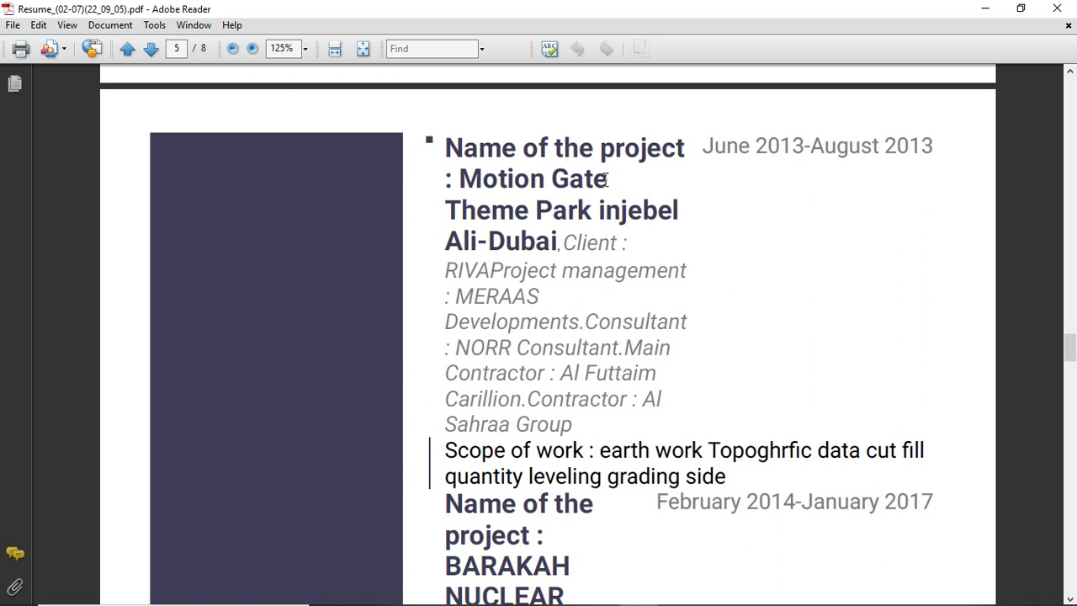
{"action": "scroll", "coordinate": [231, 149], "scroll_direction": "down", "scroll_amount": 3}
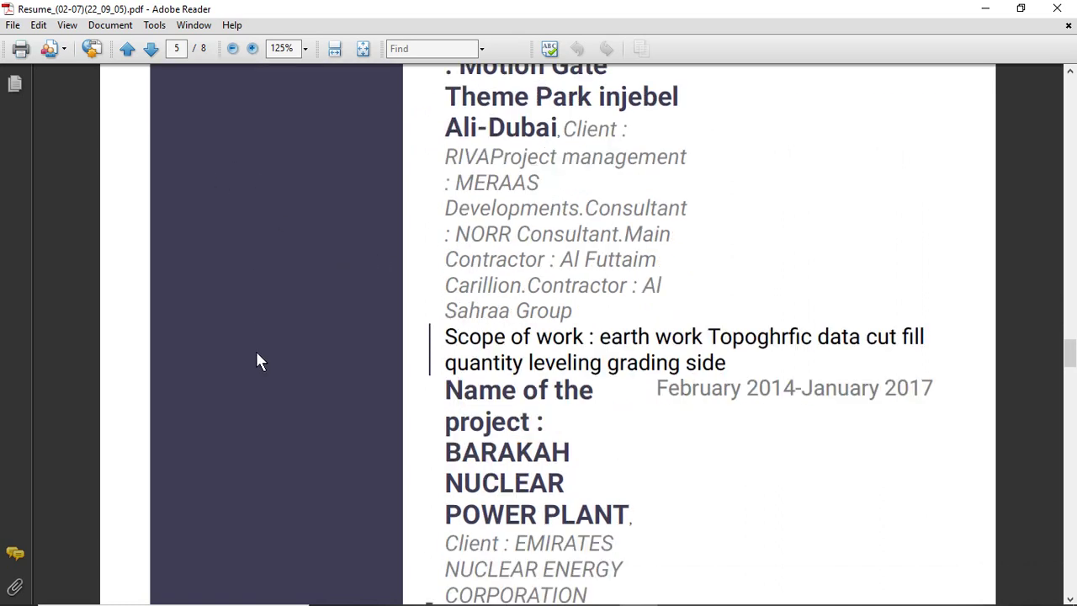
{"action": "scroll", "coordinate": [257, 357], "scroll_direction": "down", "scroll_amount": 6}
{"action": "scroll", "coordinate": [269, 320], "scroll_direction": "down", "scroll_amount": 6}
{"action": "scroll", "coordinate": [281, 370], "scroll_direction": "down", "scroll_amount": 1}
{"action": "scroll", "coordinate": [315, 374], "scroll_direction": "up", "scroll_amount": 8}
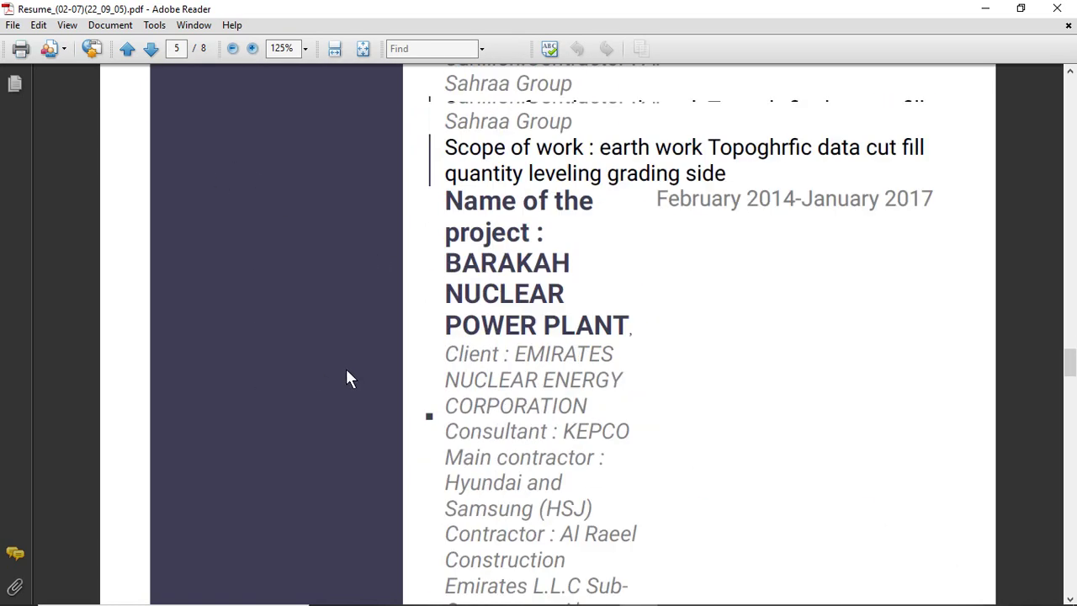
{"action": "scroll", "coordinate": [361, 328], "scroll_direction": "up", "scroll_amount": 2}
{"action": "scroll", "coordinate": [345, 185], "scroll_direction": "up", "scroll_amount": 3}
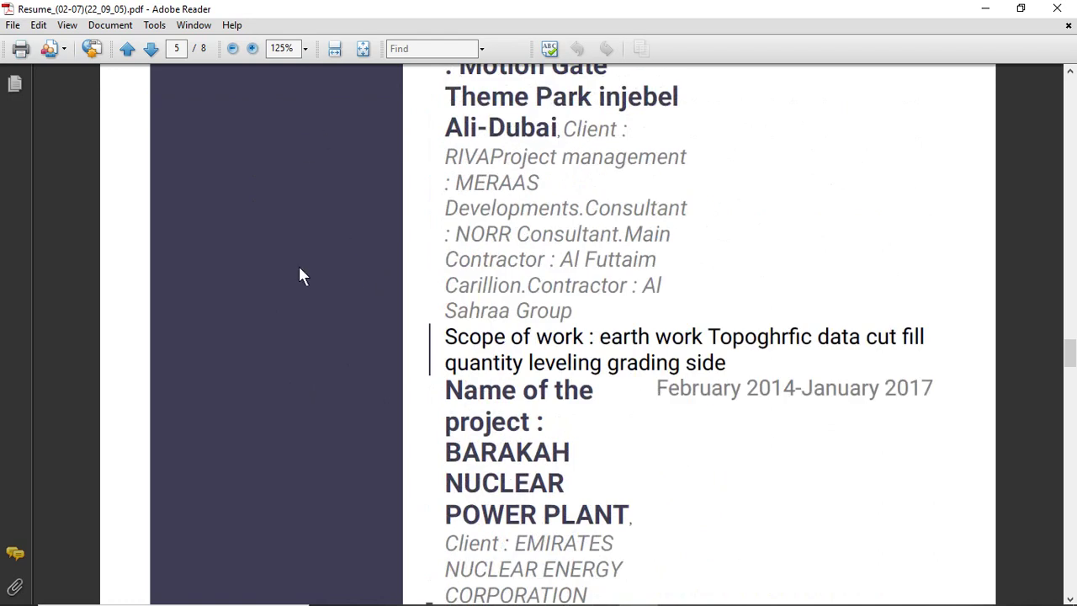
{"action": "scroll", "coordinate": [379, 252], "scroll_direction": "up", "scroll_amount": 2}
{"action": "scroll", "coordinate": [505, 227], "scroll_direction": "up", "scroll_amount": 1}
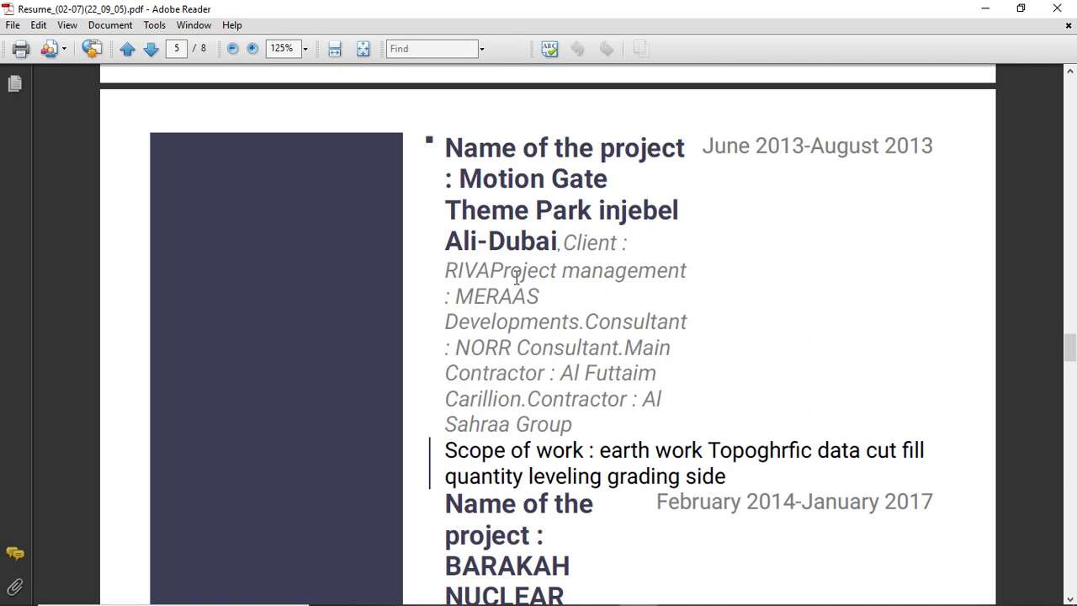
- Select and then clear the Motion Gate client text, scrolling on through the project history
{"action": "mouse_move", "coordinate": [551, 322]}
{"action": "left_mouse_down"}
{"action": "mouse_move", "coordinate": [445, 295]}
{"action": "mouse_move", "coordinate": [471, 276]}
{"action": "left_mouse_up"}
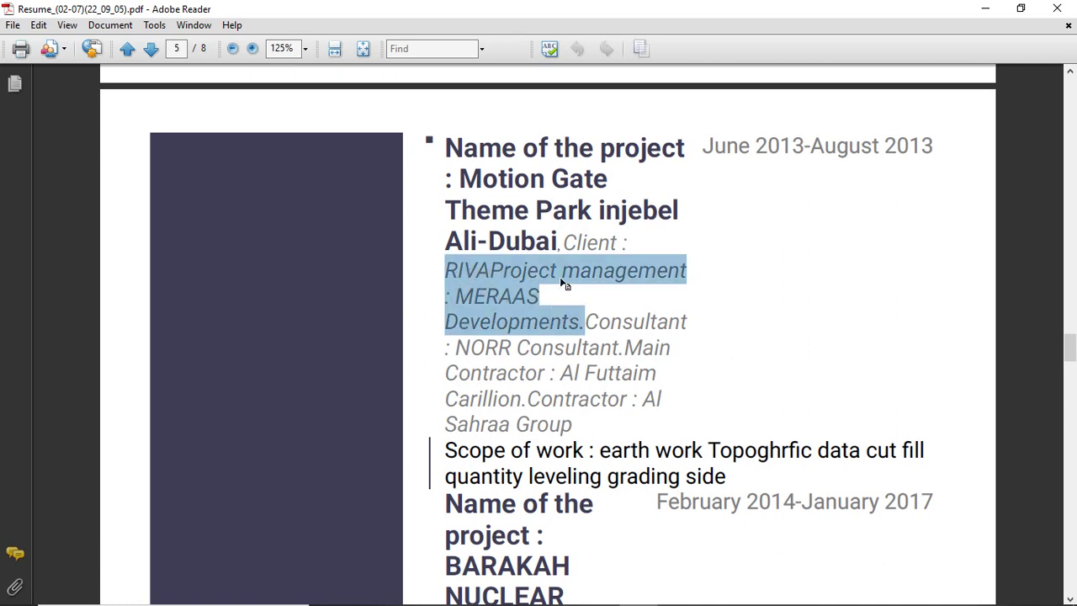
{"action": "left_click", "coordinate": [565, 284]}
{"action": "scroll", "coordinate": [566, 283], "scroll_direction": "down", "scroll_amount": 1}
{"action": "scroll", "coordinate": [569, 288], "scroll_direction": "down", "scroll_amount": 10}
{"action": "scroll", "coordinate": [569, 287], "scroll_direction": "down", "scroll_amount": 5}
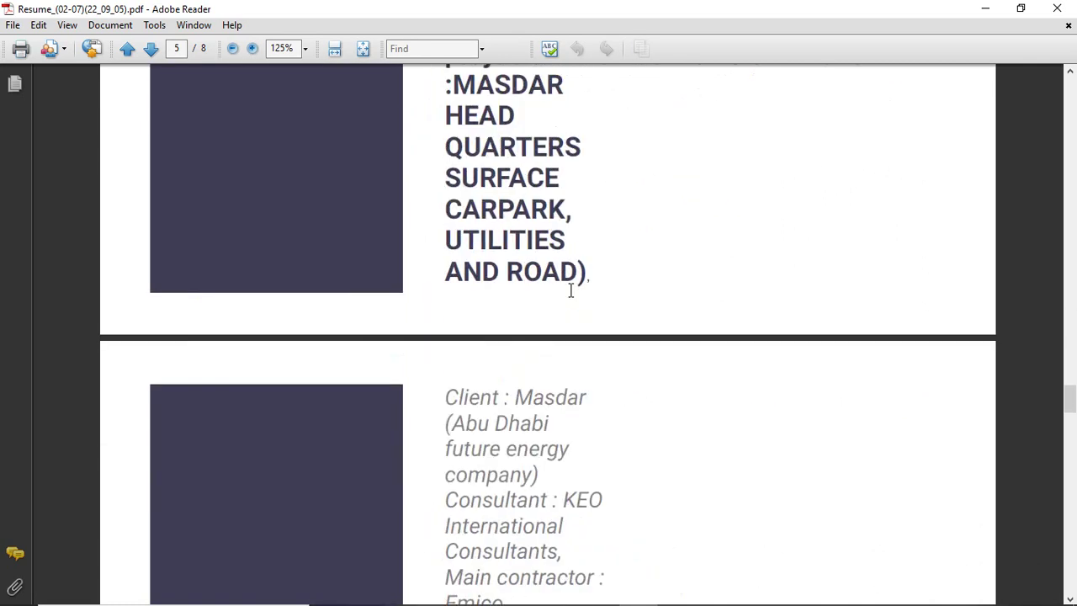
{"action": "scroll", "coordinate": [569, 287], "scroll_direction": "down", "scroll_amount": 5}
{"action": "scroll", "coordinate": [570, 289], "scroll_direction": "up", "scroll_amount": 1}
{"action": "scroll", "coordinate": [571, 289], "scroll_direction": "up", "scroll_amount": 7}
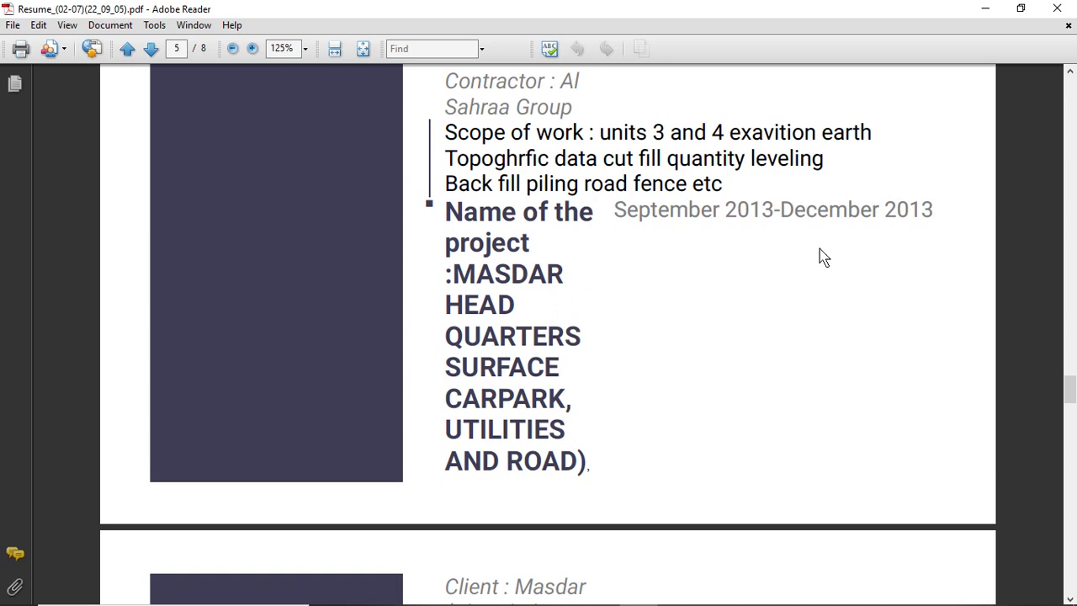
- Scroll down to page 8 of 8, showing the road survey duties and the Declaration
{"action": "scroll", "coordinate": [752, 255], "scroll_direction": "down", "scroll_amount": 5}
{"action": "scroll", "coordinate": [584, 295], "scroll_direction": "down", "scroll_amount": 5}
{"action": "scroll", "coordinate": [551, 309], "scroll_direction": "down", "scroll_amount": 7}
{"action": "scroll", "coordinate": [551, 309], "scroll_direction": "down", "scroll_amount": 5}
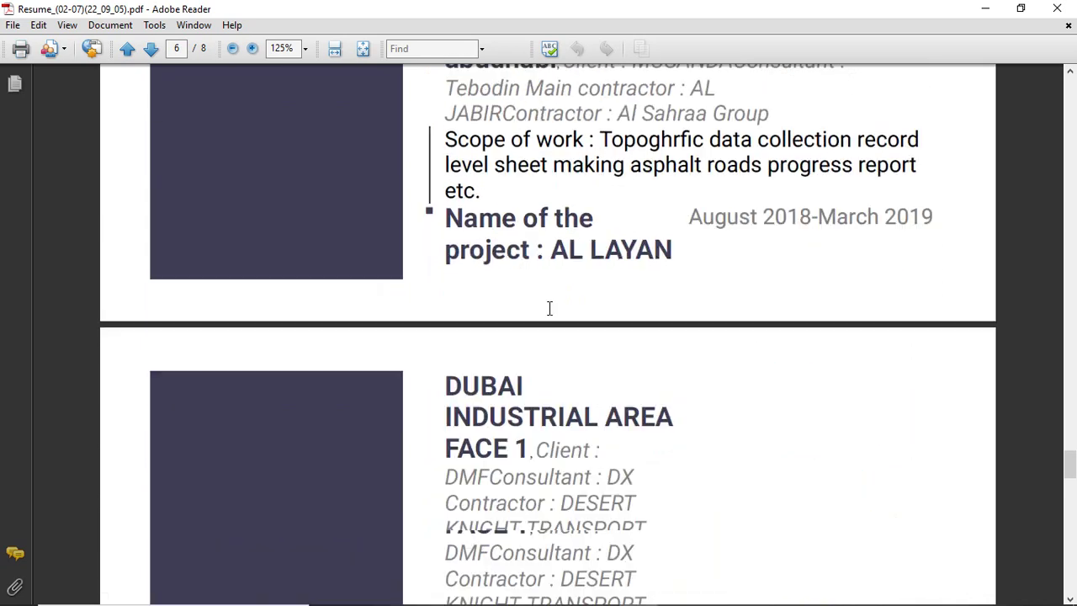
{"action": "scroll", "coordinate": [551, 310], "scroll_direction": "down", "scroll_amount": 5}
{"action": "scroll", "coordinate": [551, 310], "scroll_direction": "down", "scroll_amount": 5}
{"action": "scroll", "coordinate": [550, 307], "scroll_direction": "down", "scroll_amount": 5}
{"action": "scroll", "coordinate": [550, 307], "scroll_direction": "down", "scroll_amount": 8}
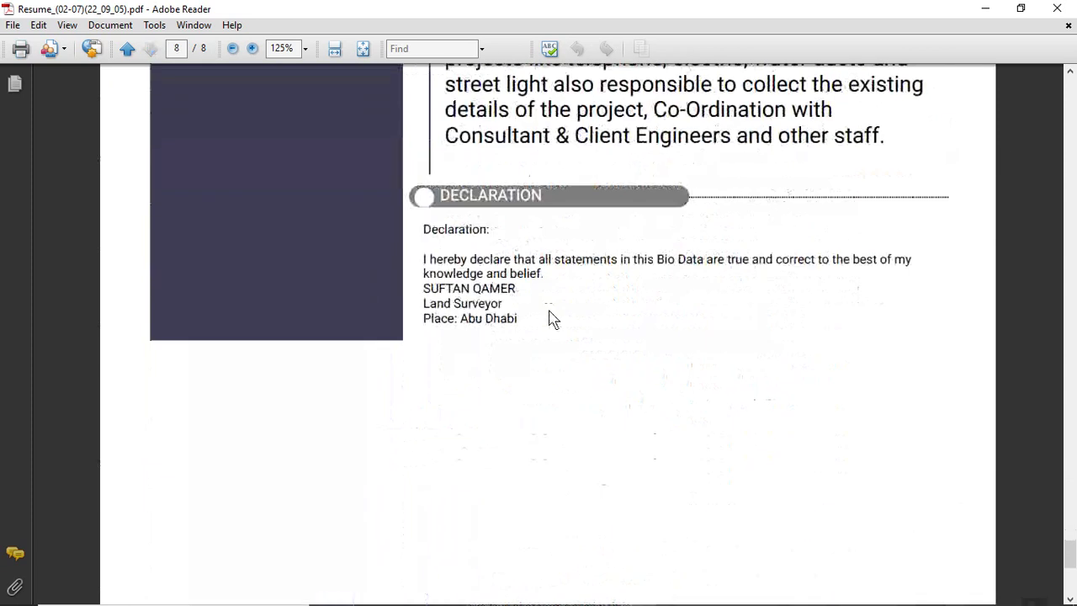
{"action": "scroll", "coordinate": [551, 307], "scroll_direction": "up", "scroll_amount": 3}
{"action": "scroll", "coordinate": [551, 307], "scroll_direction": "up", "scroll_amount": 1}
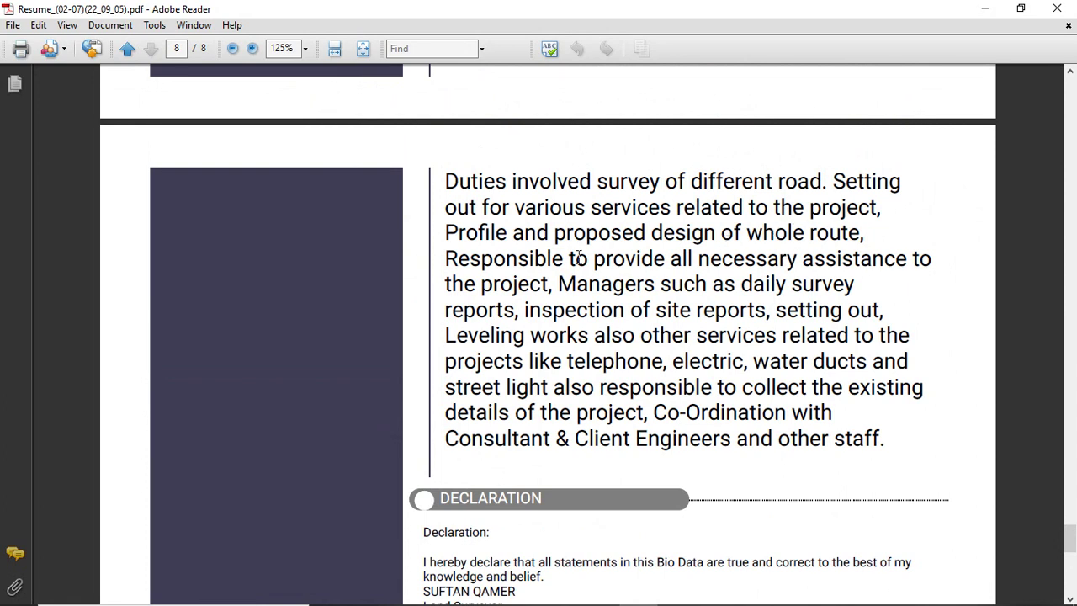
- Scroll the resume PDF back up from the last page toward the beginning
{"action": "scroll", "coordinate": [637, 286], "scroll_direction": "up", "scroll_amount": 3}
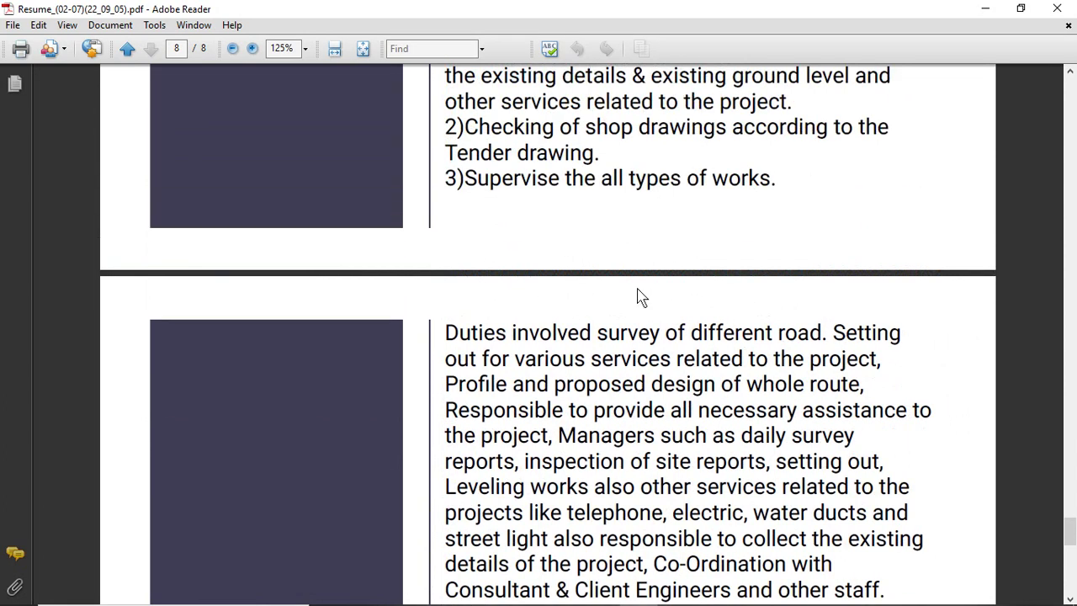
{"action": "scroll", "coordinate": [637, 286], "scroll_direction": "up", "scroll_amount": 3}
{"action": "scroll", "coordinate": [637, 286], "scroll_direction": "up", "scroll_amount": 3}
{"action": "scroll", "coordinate": [637, 286], "scroll_direction": "up", "scroll_amount": 3}
{"action": "scroll", "coordinate": [637, 287], "scroll_direction": "up", "scroll_amount": 3}
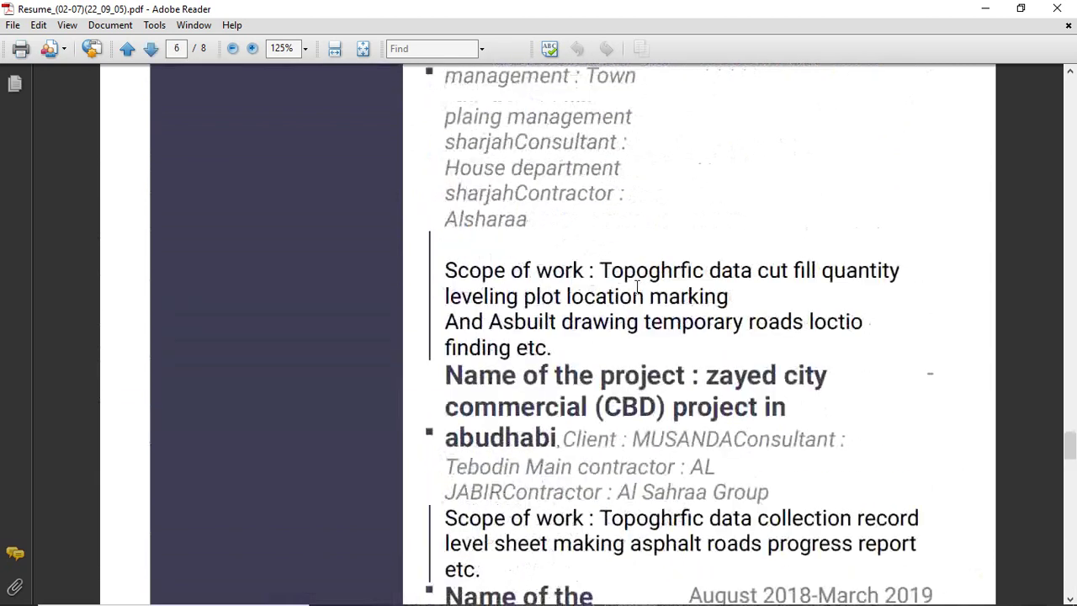
{"action": "scroll", "coordinate": [637, 287], "scroll_direction": "up", "scroll_amount": 3}
{"action": "scroll", "coordinate": [639, 296], "scroll_direction": "up", "scroll_amount": 3}
{"action": "scroll", "coordinate": [639, 296], "scroll_direction": "up", "scroll_amount": 3}
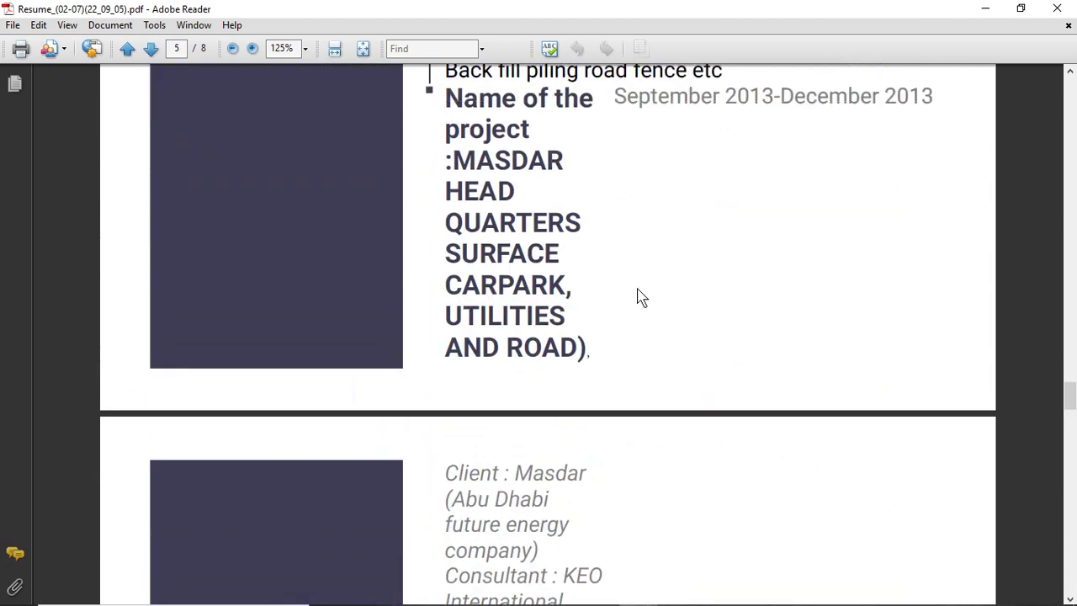
{"action": "scroll", "coordinate": [637, 298], "scroll_direction": "up", "scroll_amount": 3}
{"action": "scroll", "coordinate": [637, 298], "scroll_direction": "up", "scroll_amount": 3}
{"action": "scroll", "coordinate": [637, 294], "scroll_direction": "up", "scroll_amount": 3}
{"action": "scroll", "coordinate": [637, 287], "scroll_direction": "up", "scroll_amount": 3}
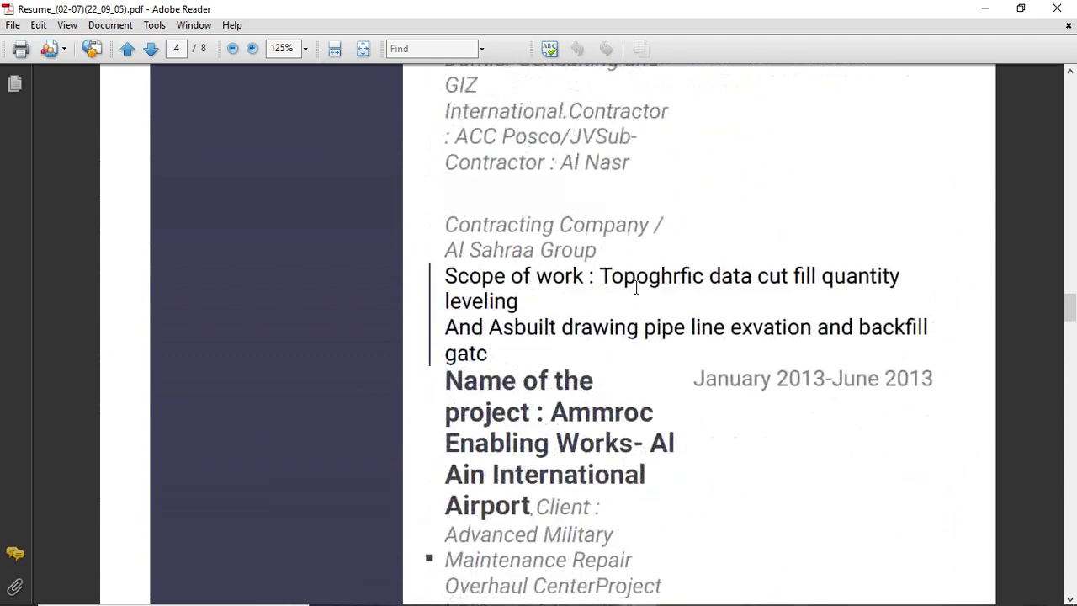
{"action": "scroll", "coordinate": [637, 286], "scroll_direction": "up", "scroll_amount": 3}
- Reach page 1's objective and experience summary, then bring the Word resume.doc forward
{"action": "scroll", "coordinate": [637, 290], "scroll_direction": "up", "scroll_amount": 3}
{"action": "scroll", "coordinate": [640, 296], "scroll_direction": "up", "scroll_amount": 3}
{"action": "scroll", "coordinate": [640, 296], "scroll_direction": "up", "scroll_amount": 3}
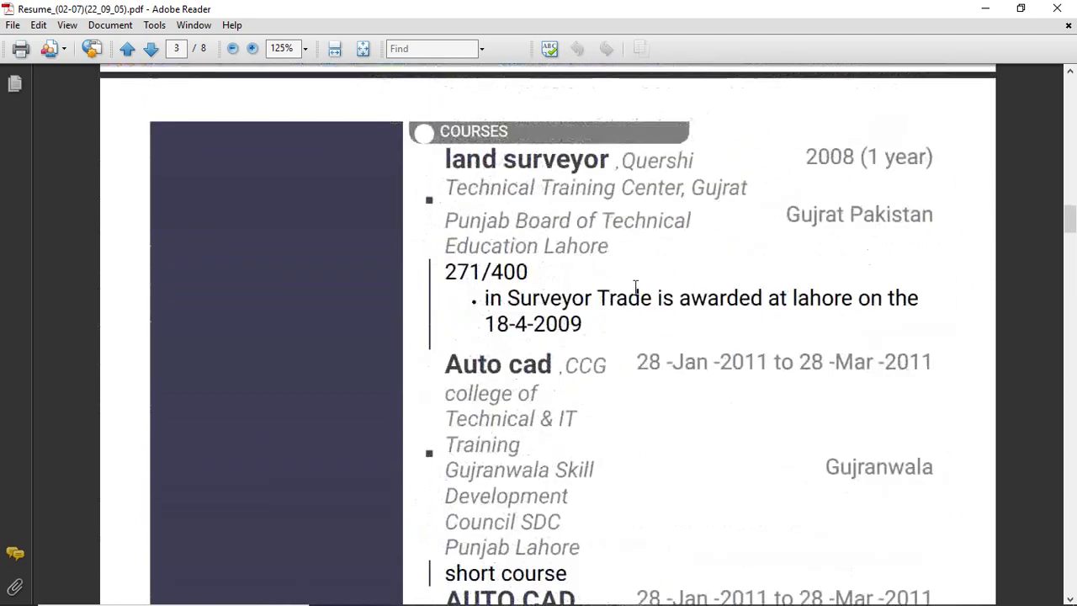
{"action": "scroll", "coordinate": [639, 297], "scroll_direction": "up", "scroll_amount": 3}
{"action": "scroll", "coordinate": [636, 290], "scroll_direction": "up", "scroll_amount": 3}
{"action": "scroll", "coordinate": [637, 286], "scroll_direction": "up", "scroll_amount": 3}
{"action": "scroll", "coordinate": [637, 286], "scroll_direction": "up", "scroll_amount": 3}
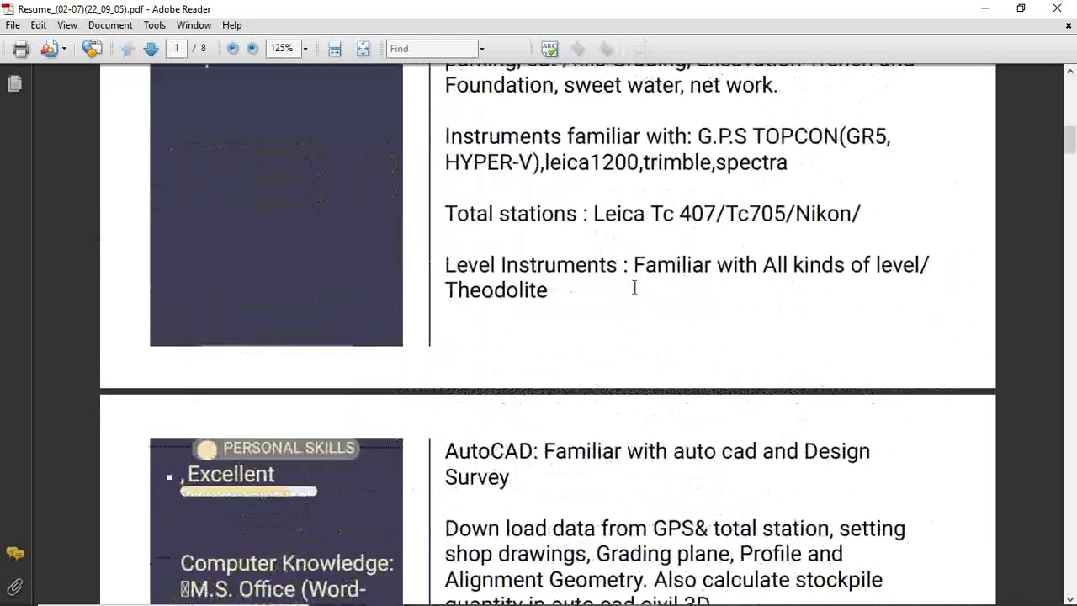
{"action": "scroll", "coordinate": [634, 286], "scroll_direction": "up", "scroll_amount": 3}
{"action": "scroll", "coordinate": [592, 294], "scroll_direction": "up", "scroll_amount": 5}
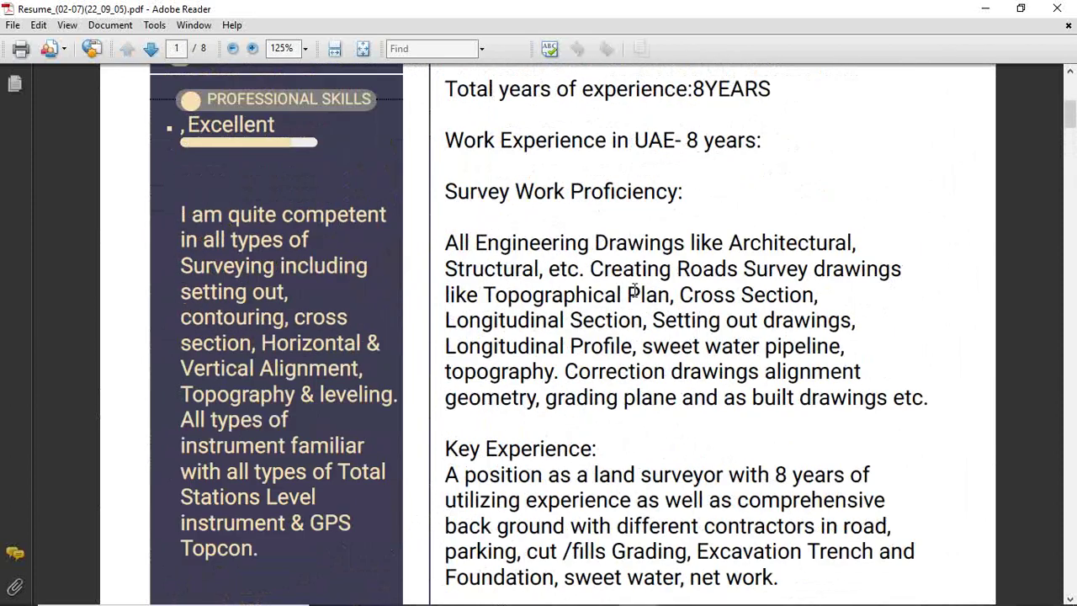
{"action": "scroll", "coordinate": [658, 292], "scroll_direction": "up", "scroll_amount": 6}
{"action": "scroll", "coordinate": [659, 292], "scroll_direction": "up", "scroll_amount": 4}
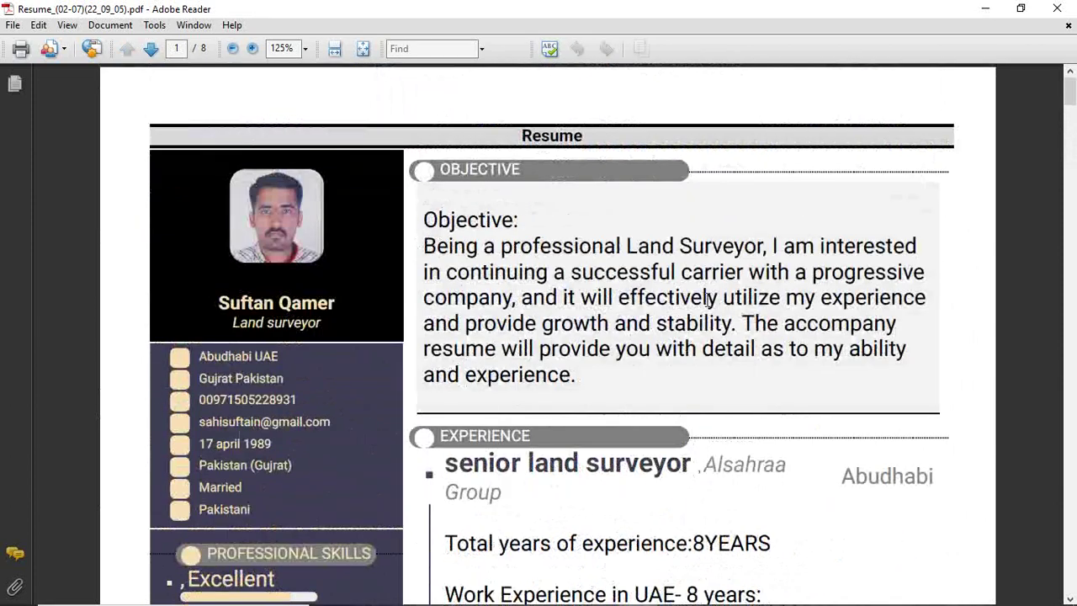
{"action": "scroll", "coordinate": [642, 403], "scroll_direction": "down", "scroll_amount": 6}
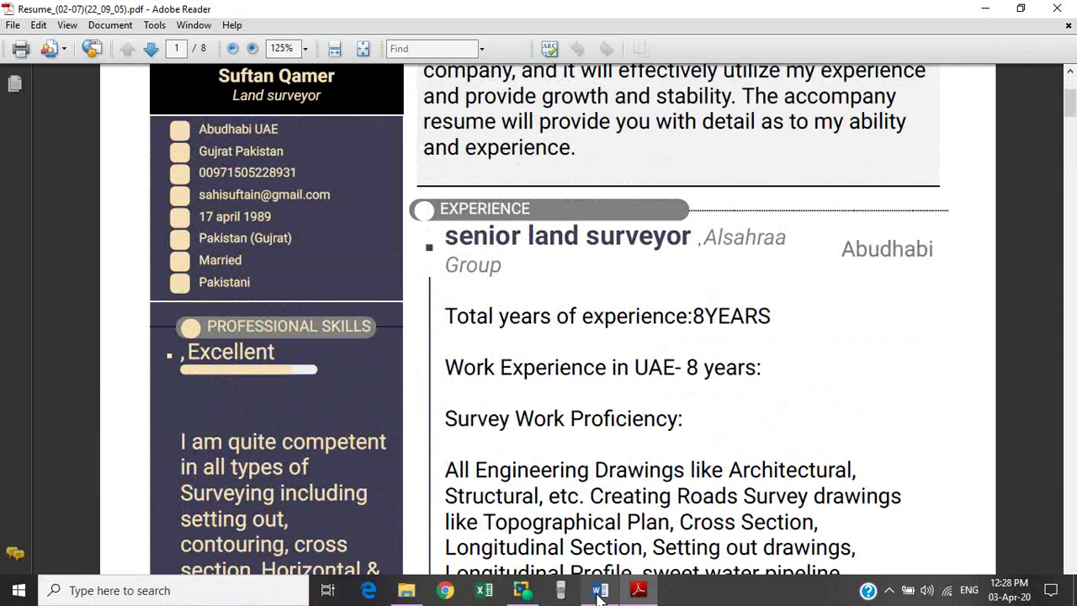
{"action": "left_click", "coordinate": [599, 588]}
{"action": "scroll", "coordinate": [536, 290], "scroll_direction": "up", "scroll_amount": 6}
{"action": "scroll", "coordinate": [538, 290], "scroll_direction": "up", "scroll_amount": 7}
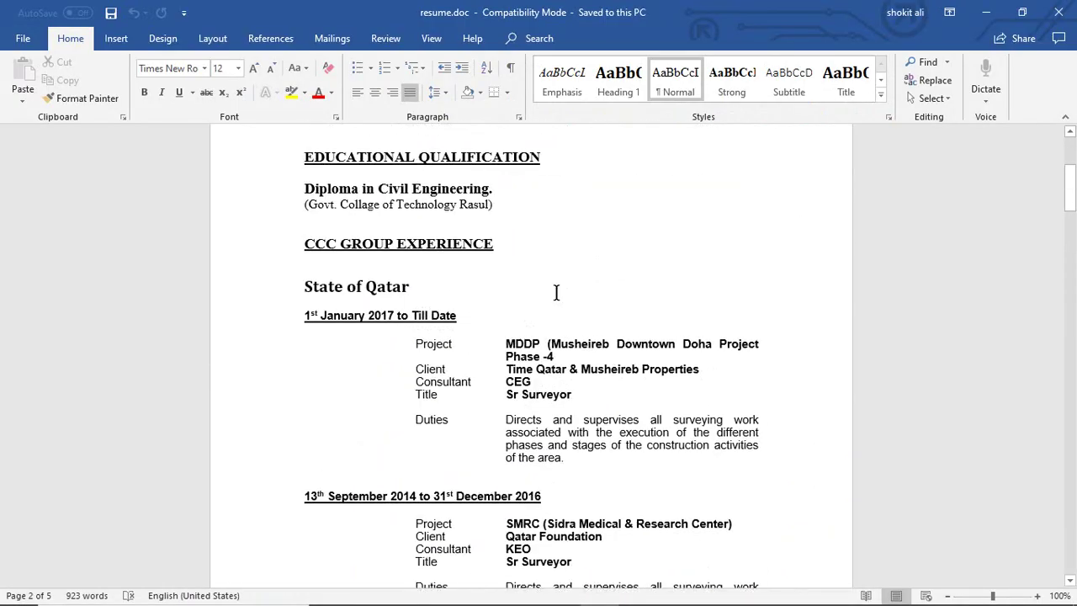
{"action": "scroll", "coordinate": [551, 291], "scroll_direction": "down", "scroll_amount": 2}
{"action": "scroll", "coordinate": [556, 292], "scroll_direction": "up", "scroll_amount": 2}
{"action": "scroll", "coordinate": [556, 291], "scroll_direction": "down", "scroll_amount": 8}
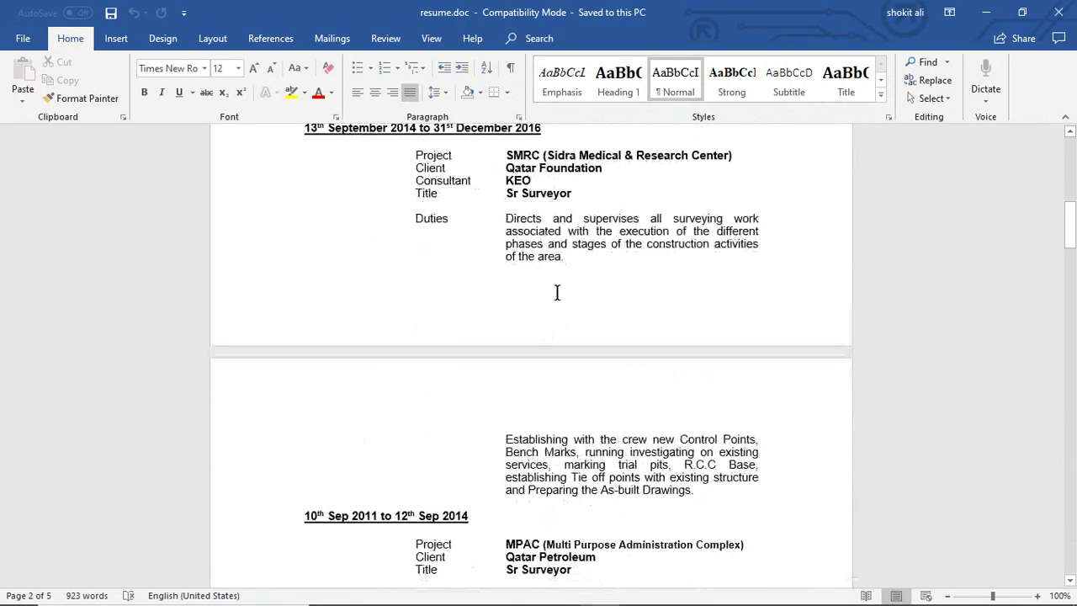
{"action": "scroll", "coordinate": [556, 292], "scroll_direction": "down", "scroll_amount": 5}
{"action": "scroll", "coordinate": [557, 291], "scroll_direction": "up", "scroll_amount": 4}
{"action": "scroll", "coordinate": [557, 292], "scroll_direction": "up", "scroll_amount": 6}
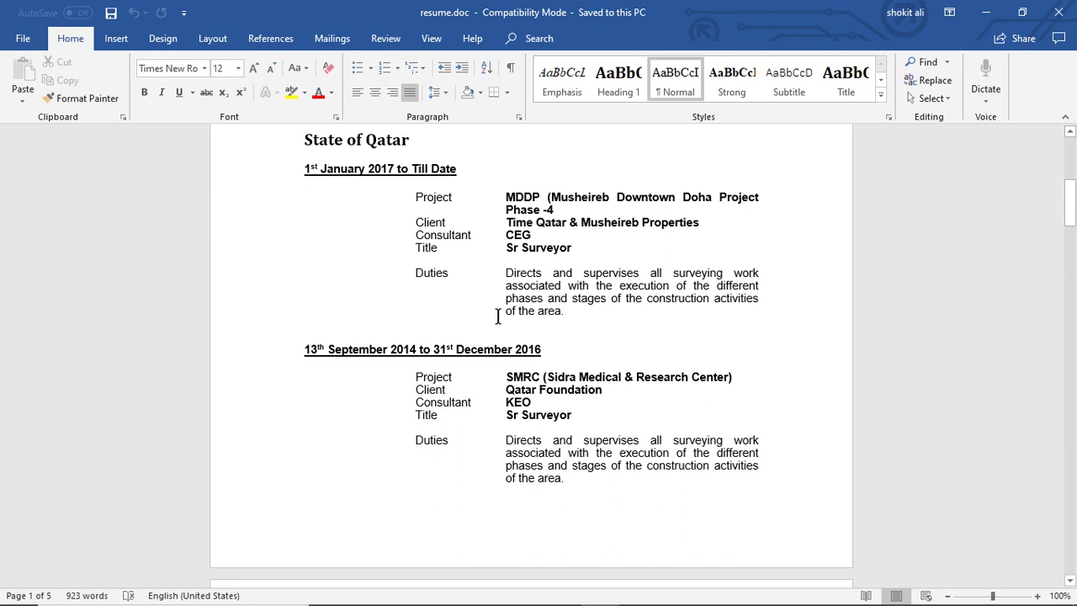
{"action": "left_click_drag", "start_coordinate": [563, 315], "coordinate": [504, 272]}
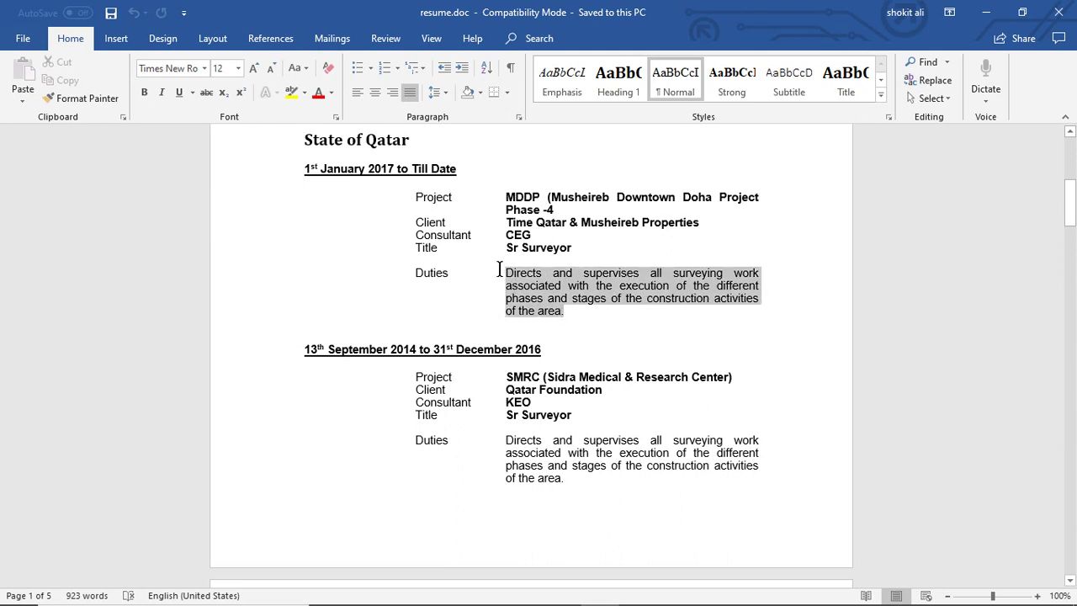
{"action": "left_click", "coordinate": [580, 336]}
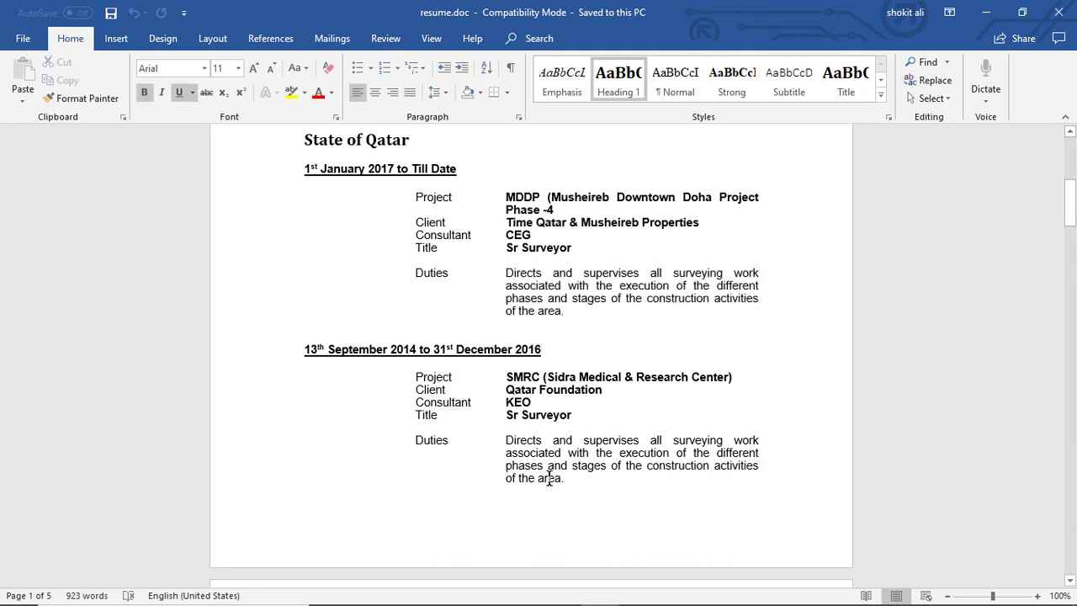
{"action": "scroll", "coordinate": [549, 471], "scroll_direction": "up", "scroll_amount": 5}
{"action": "scroll", "coordinate": [546, 423], "scroll_direction": "up", "scroll_amount": 4}
{"action": "scroll", "coordinate": [503, 177], "scroll_direction": "down", "scroll_amount": 4}
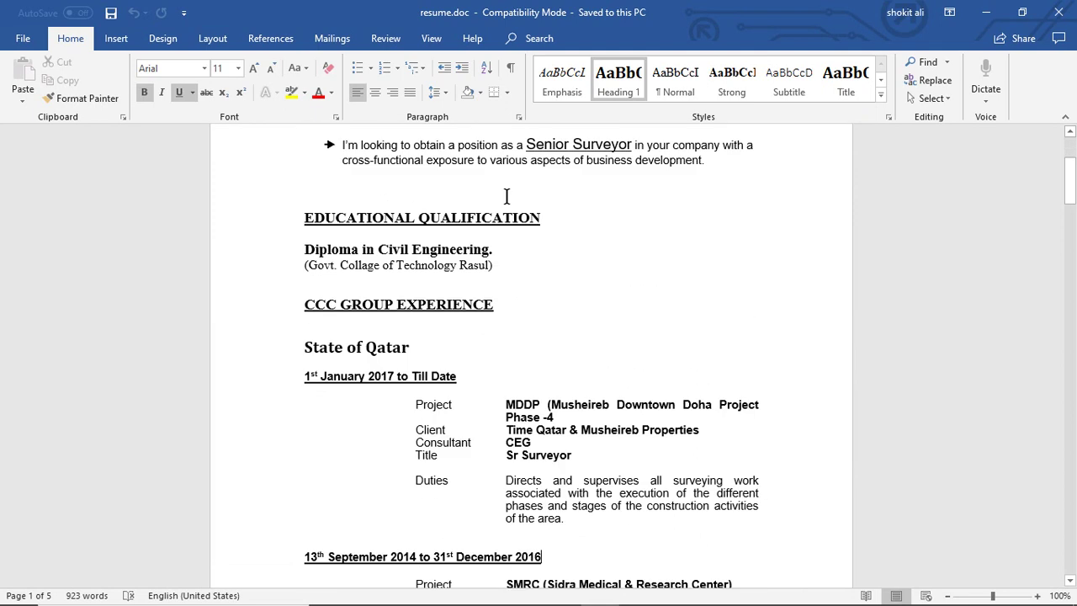
{"action": "scroll", "coordinate": [507, 196], "scroll_direction": "down", "scroll_amount": 5}
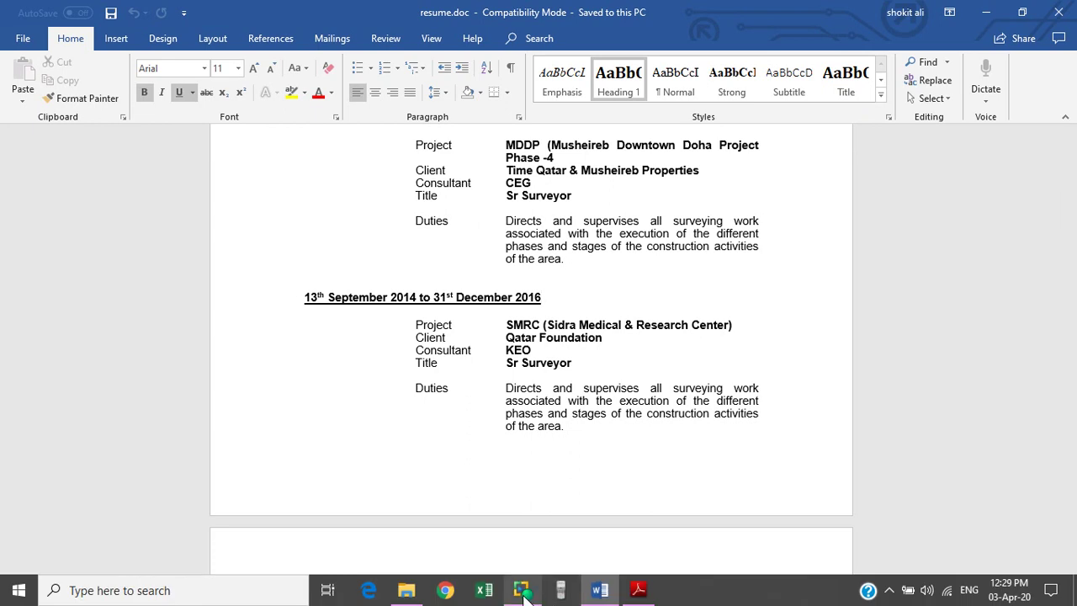
{"action": "left_click", "coordinate": [523, 592]}
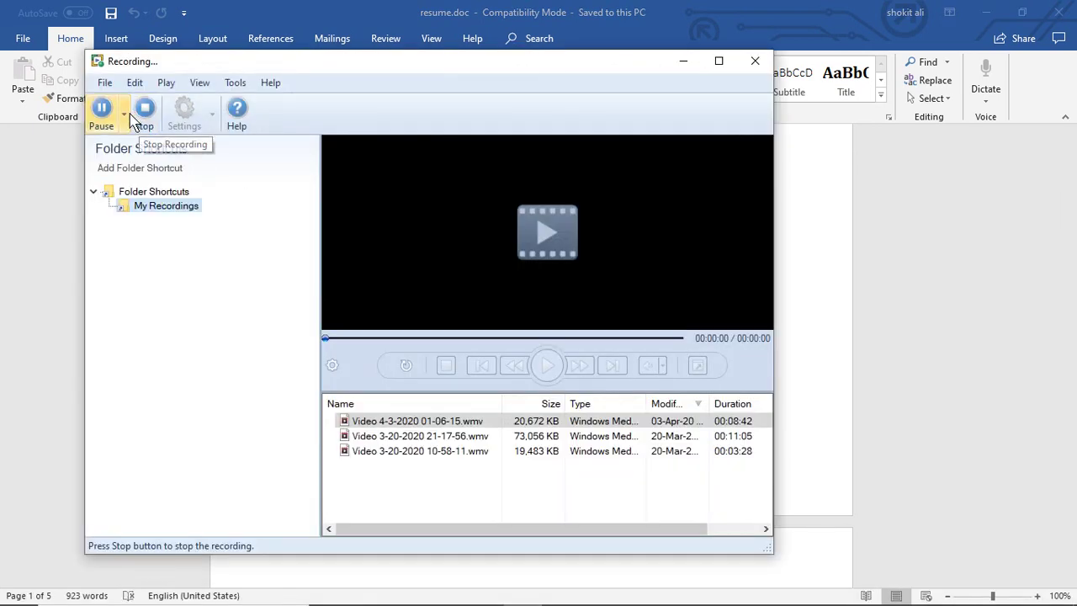